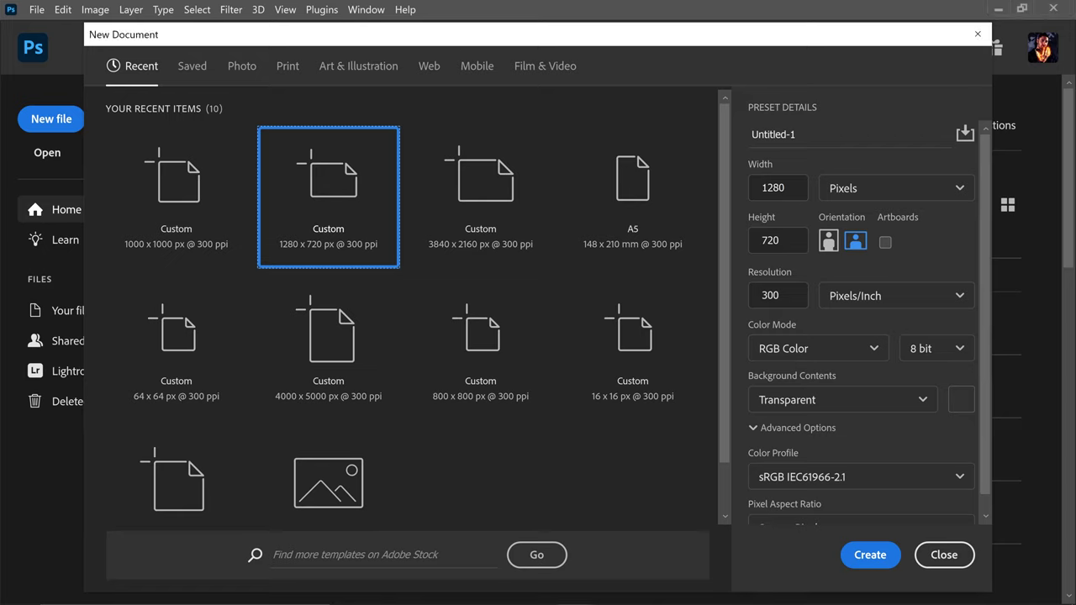
Create a transparent 1280 × 720 px, 300 ppi document from the preset
key("Tab")
key("Tab")
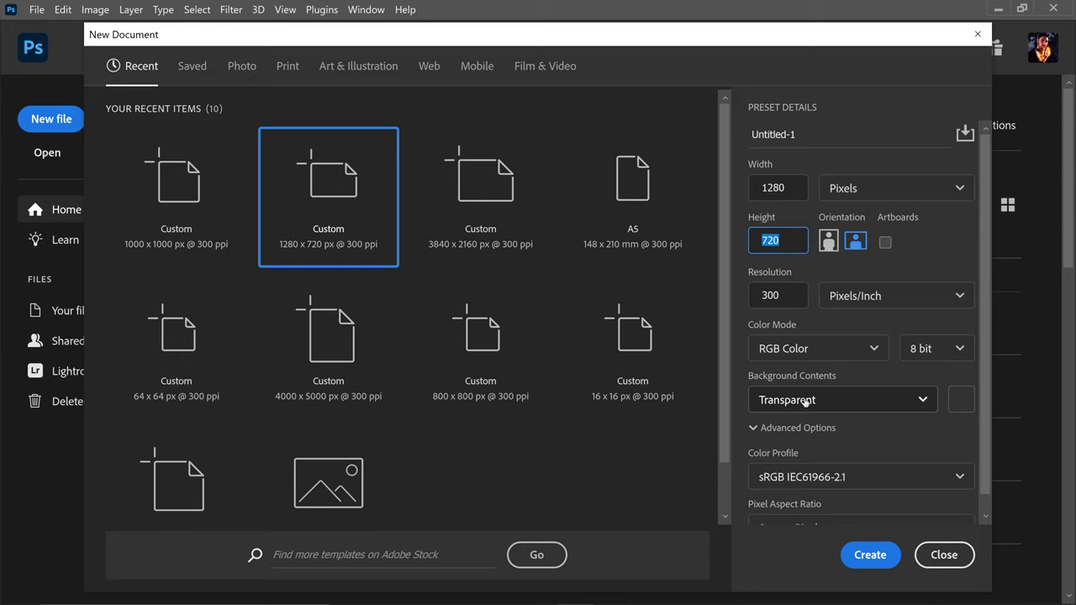
left_click(871, 557)
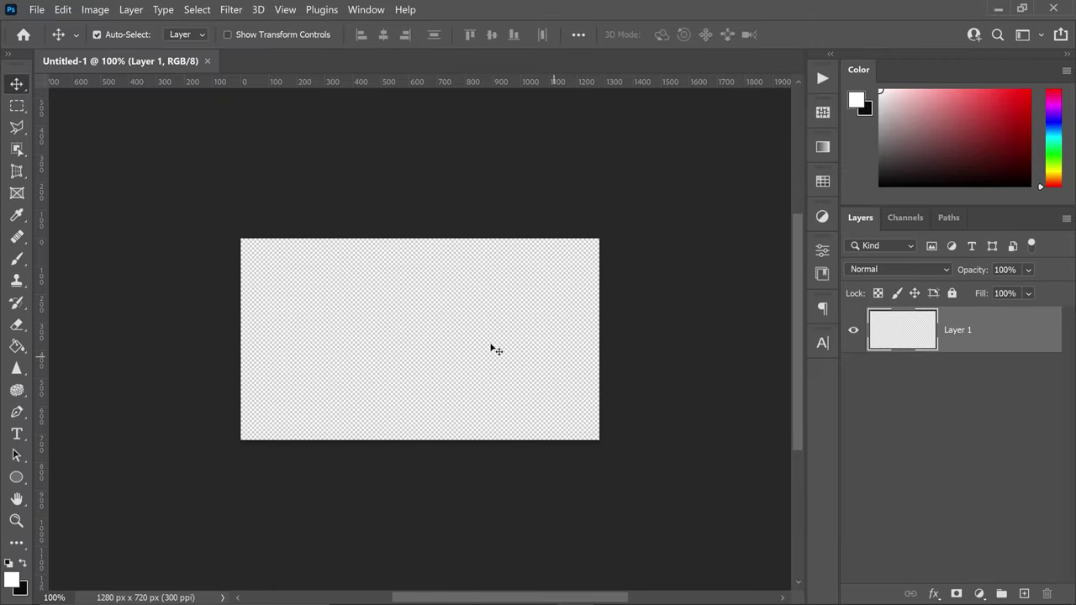
Add a Solid Color fill layer set to dark grey #232323
scroll(387, 345, "up", 5)
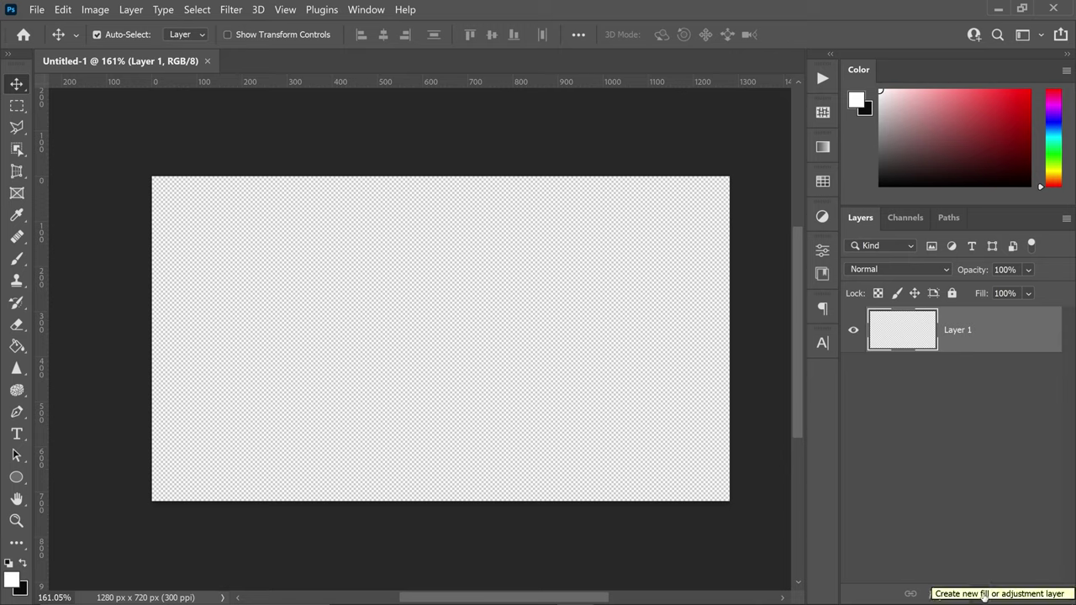
left_click(985, 595)
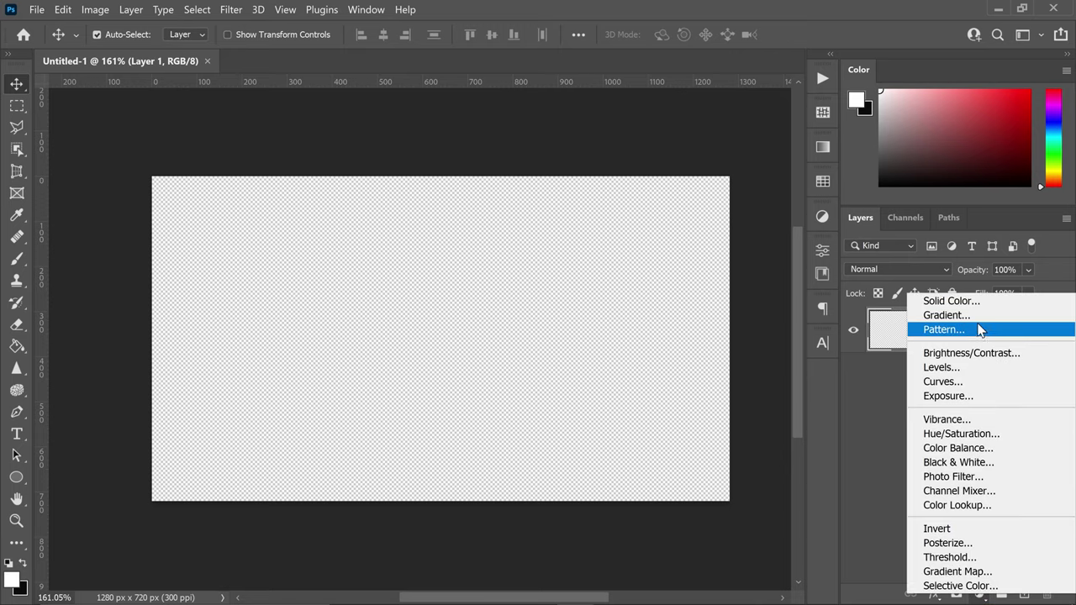
left_click(948, 301)
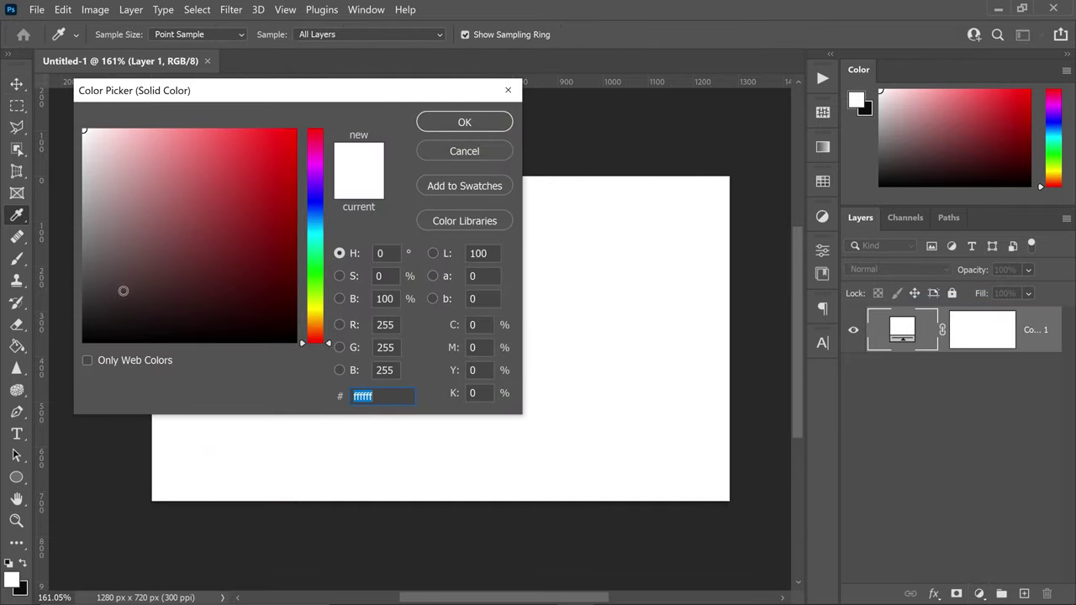
left_click_drag(118, 315, 73, 322)
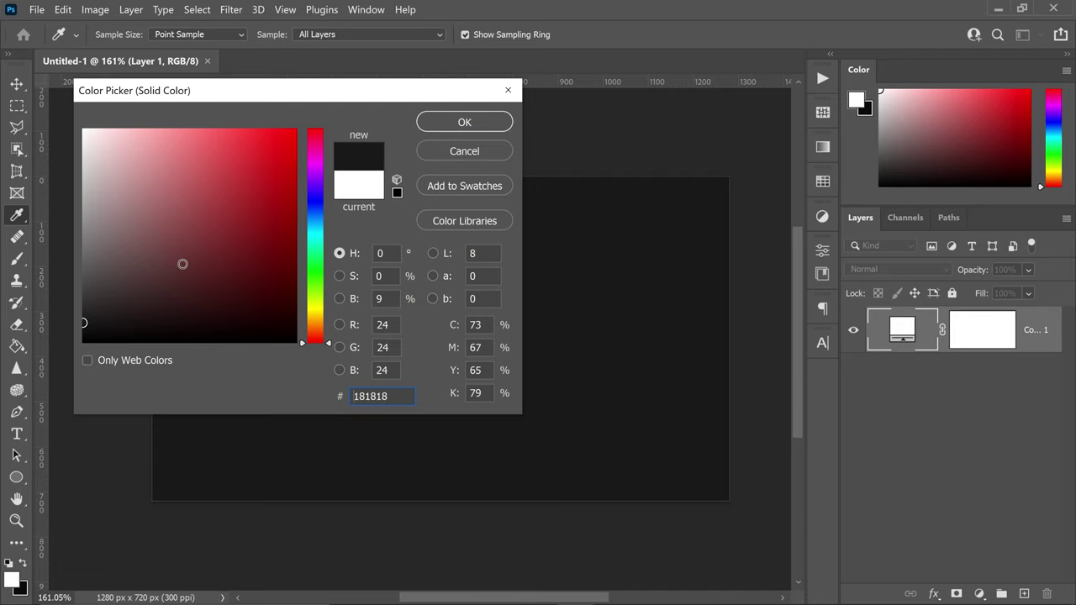
left_click(83, 314)
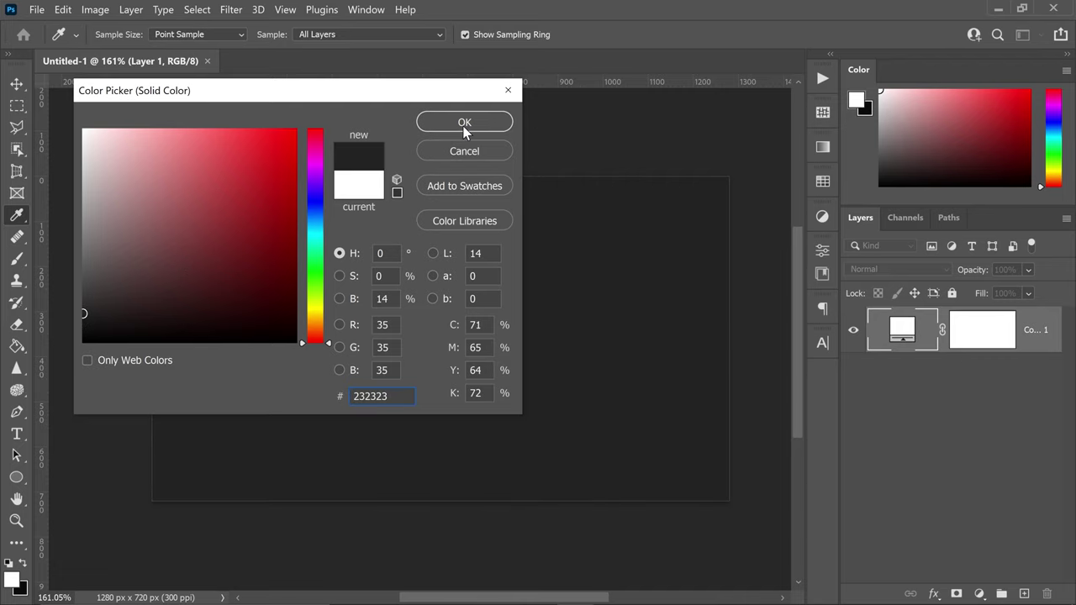
left_click(464, 123)
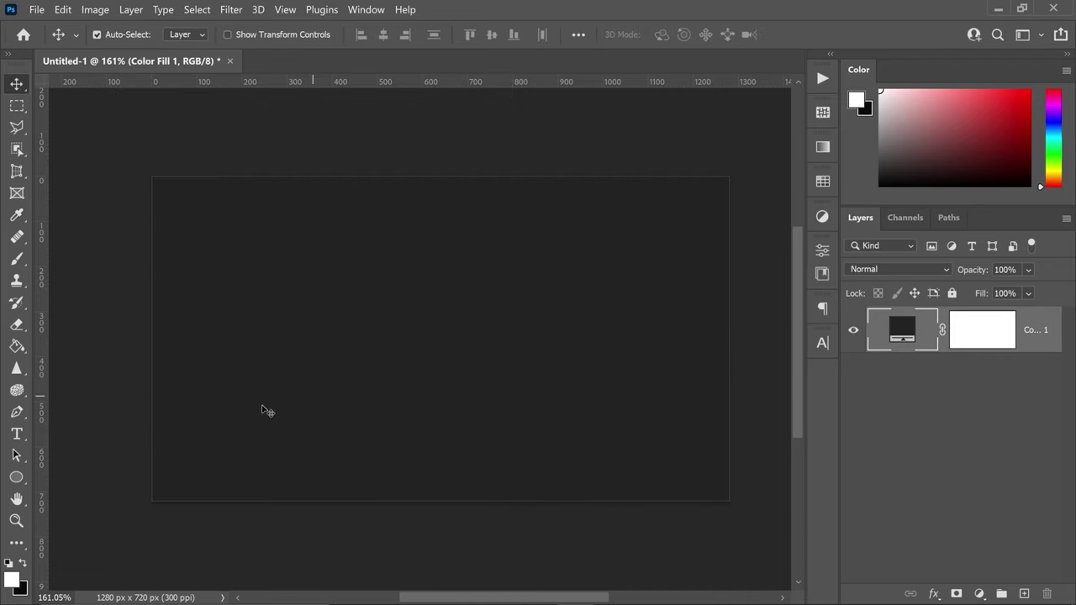
Type BOOM in white inside a text box drawn across the canvas
left_click(16, 436)
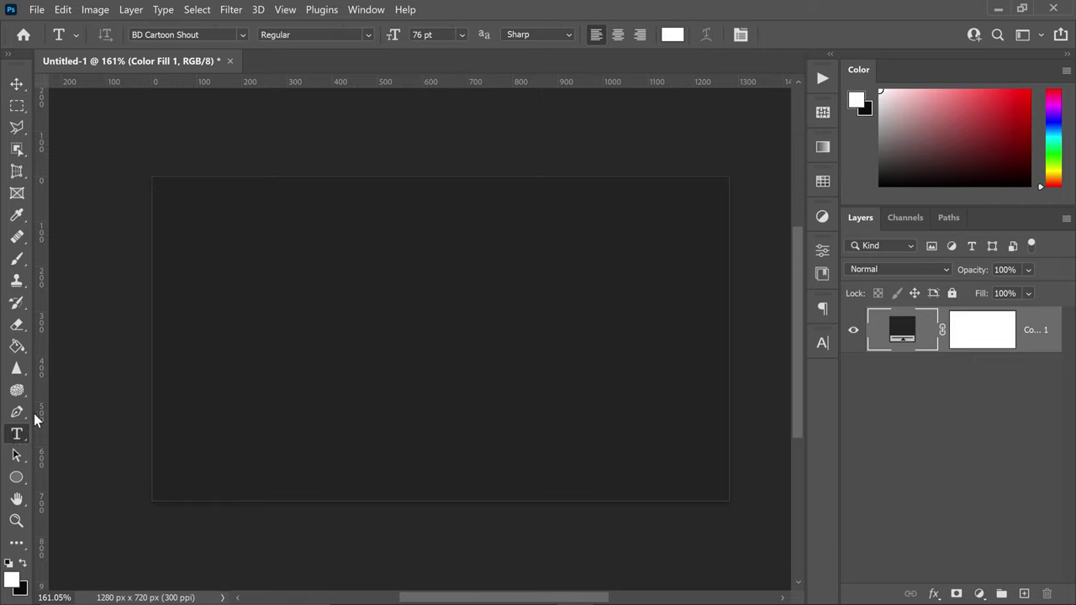
left_click(11, 578)
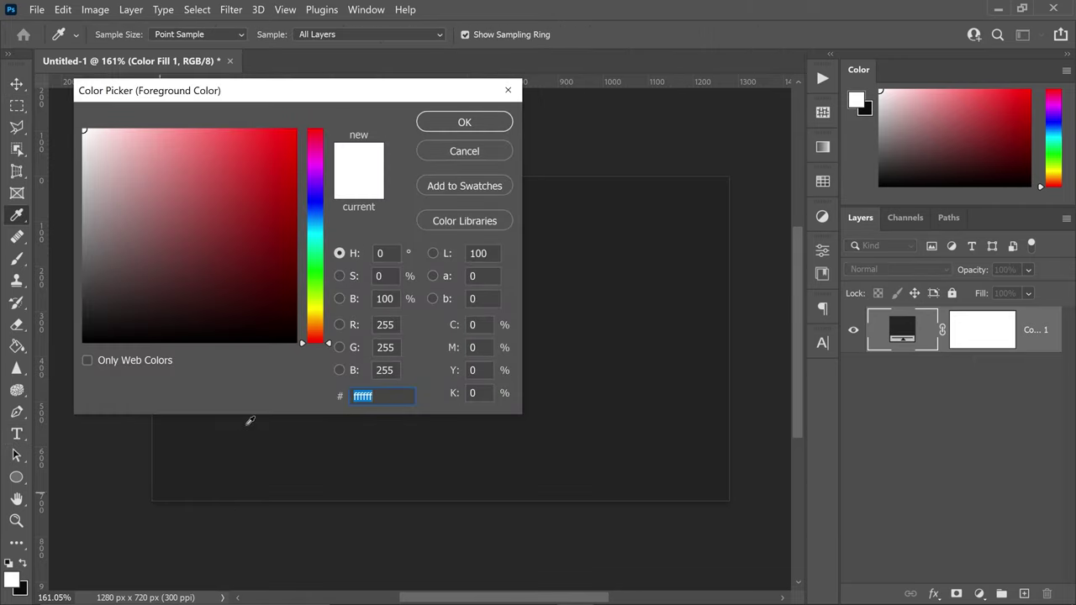
left_click(438, 122)
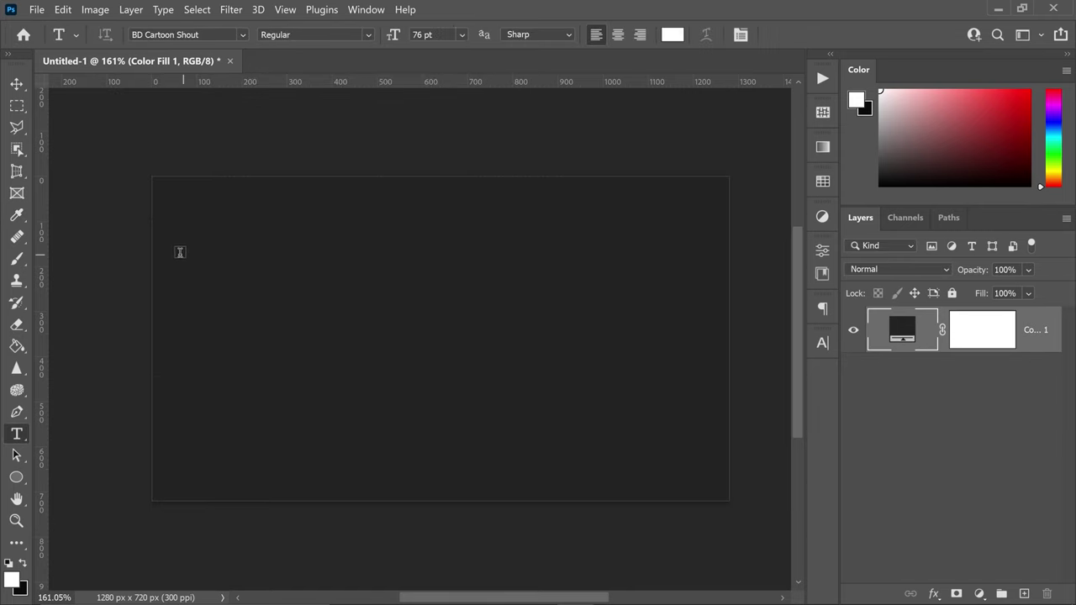
left_click_drag(152, 242, 727, 454)
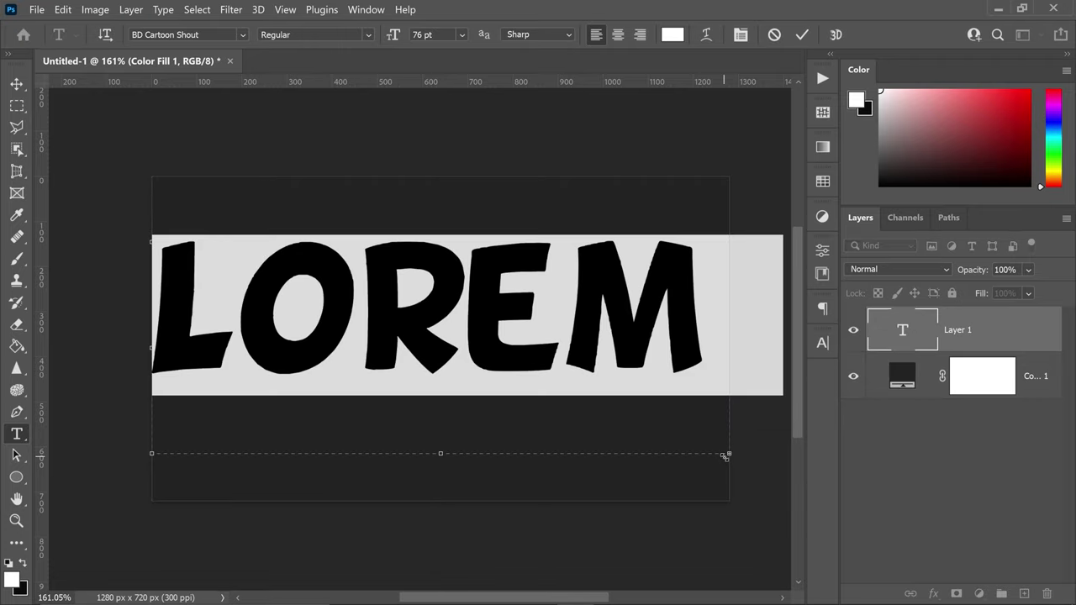
type("BOOM")
Select the word BOOM and narrow its text box to fit it
left_click_drag(664, 353, 124, 295)
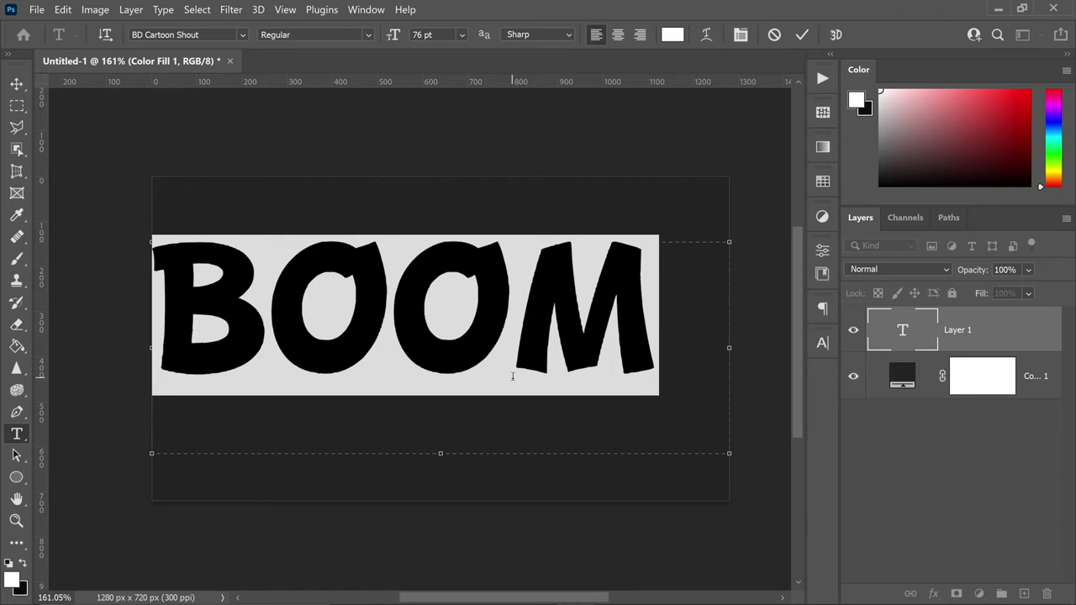
left_click(686, 331)
left_click_drag(686, 331, 195, 315)
left_click(616, 320)
left_click_drag(729, 451, 671, 372)
left_click_drag(671, 304, 657, 306)
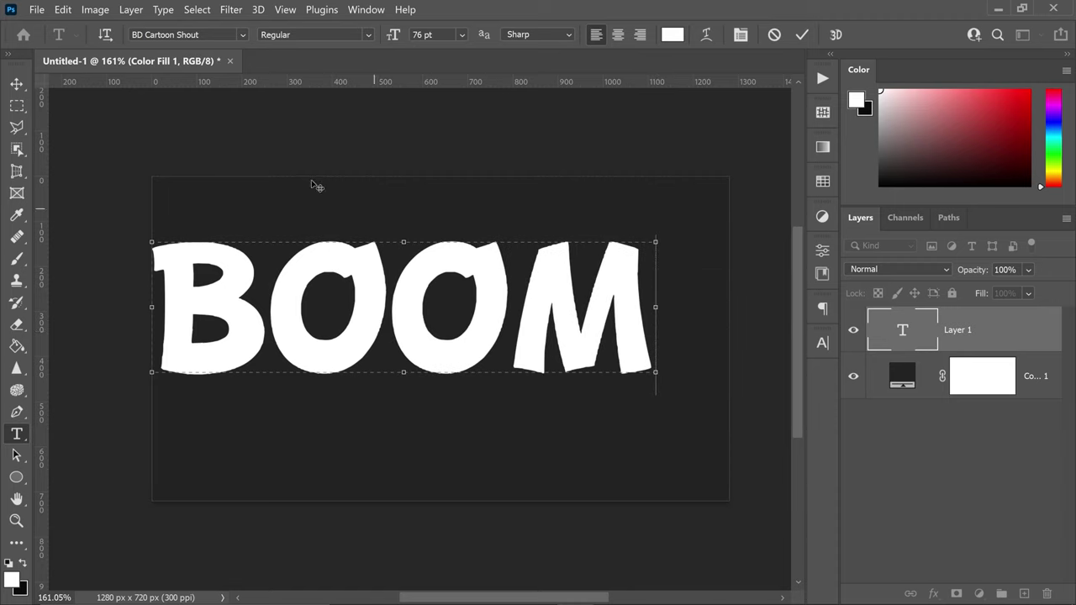
Centre BOOM vertically and horizontally on the canvas
left_click(17, 86)
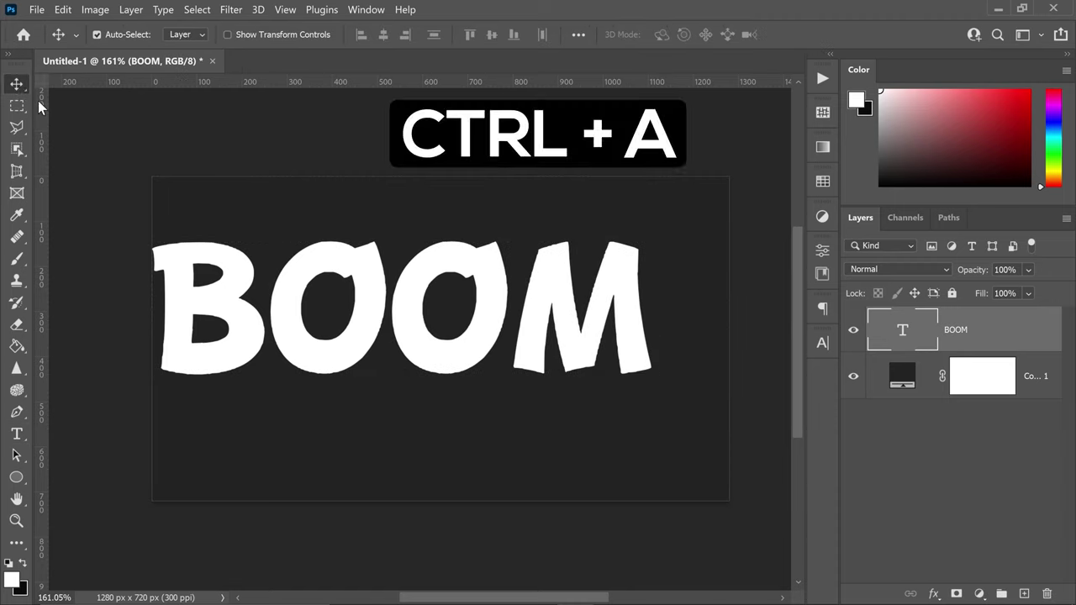
key("ctrl+a")
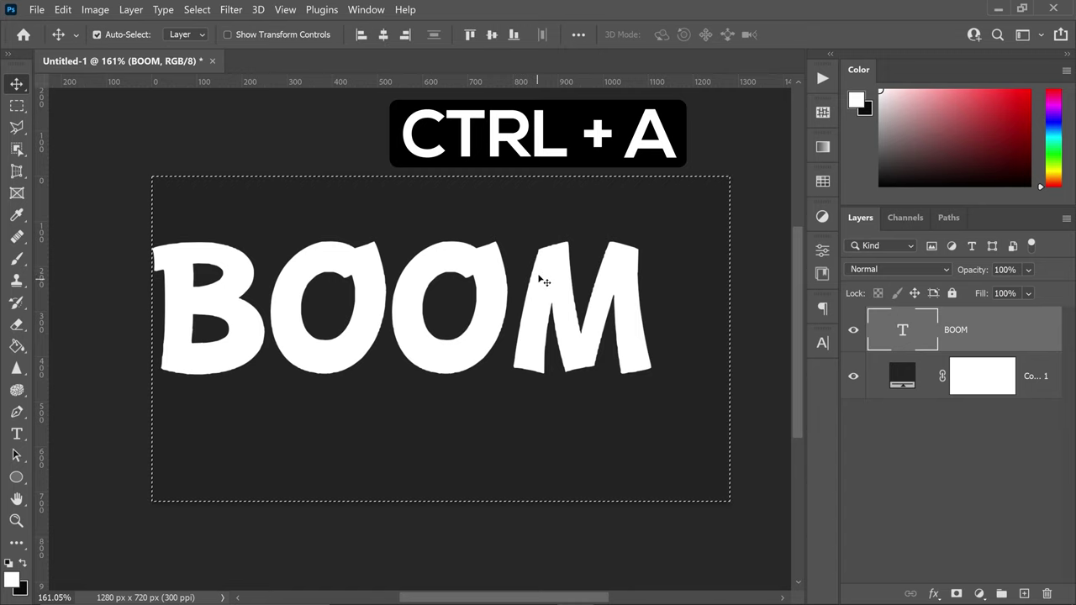
left_click(492, 37)
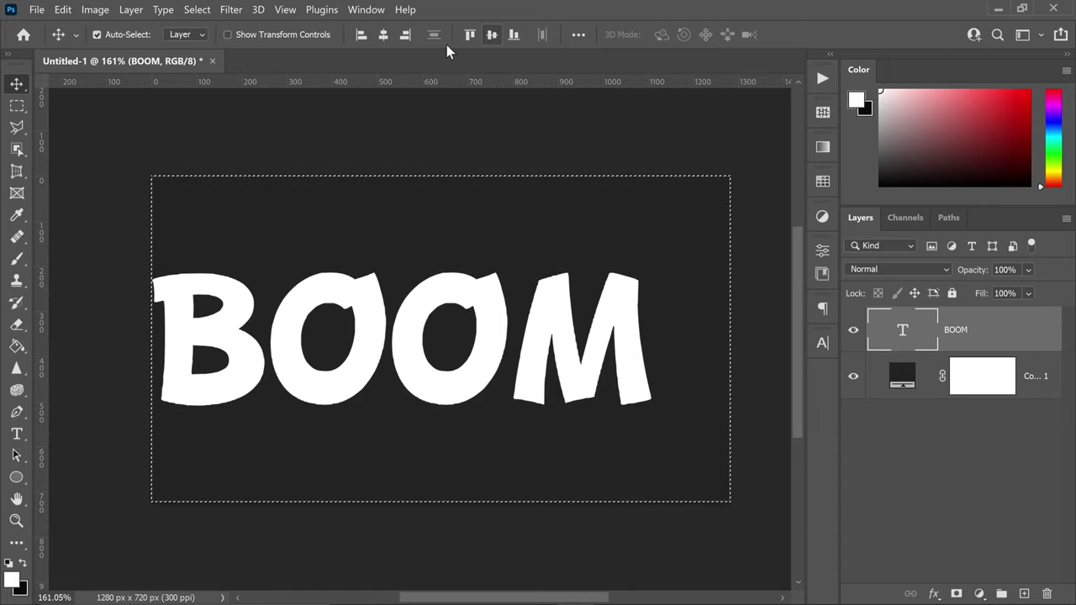
left_click(383, 34)
key("ctrl+d")
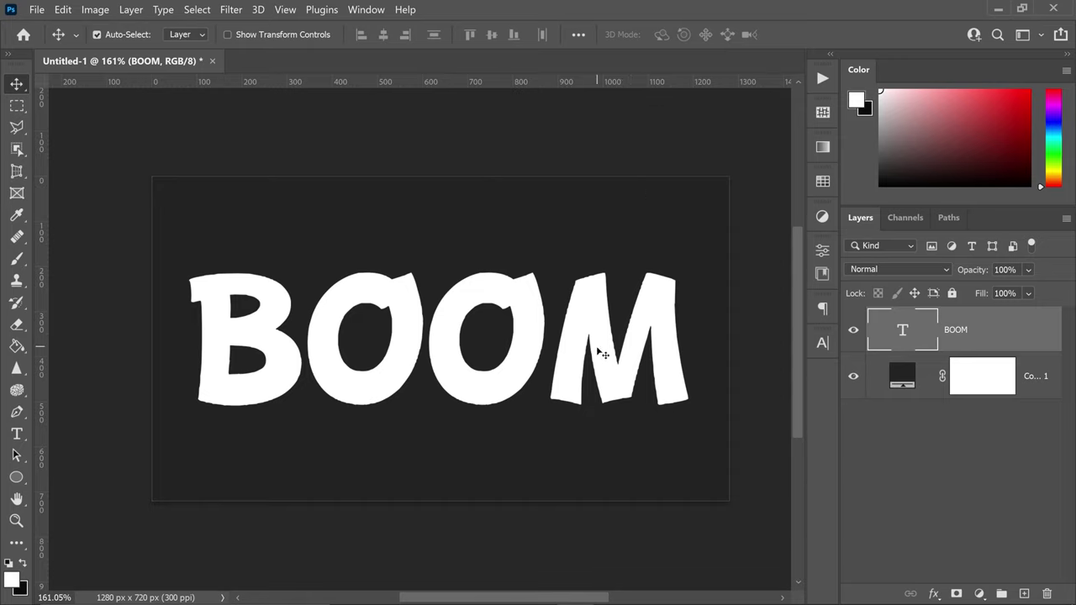
Scale BOOM down slightly and warp it into an Arc with 20% bend
key("ctrl+t")
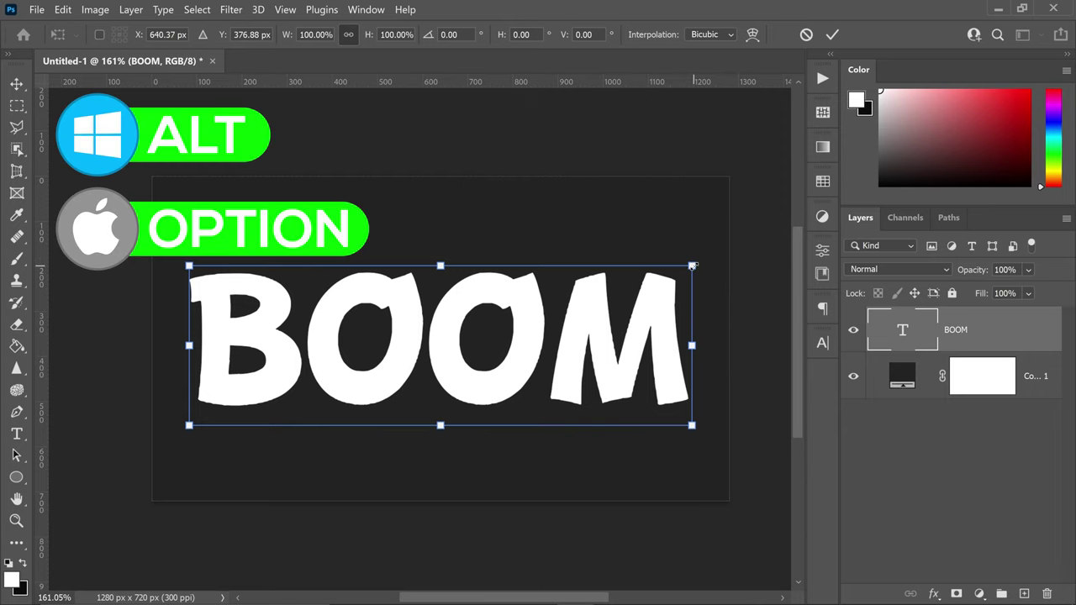
left_click_drag(691, 266, 681, 269)
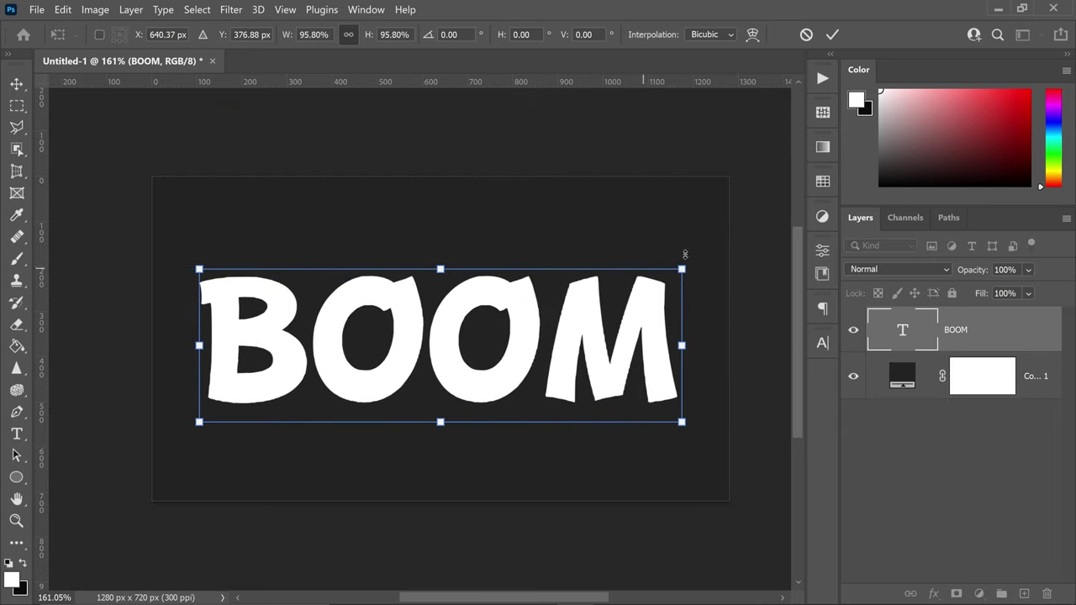
left_click(752, 35)
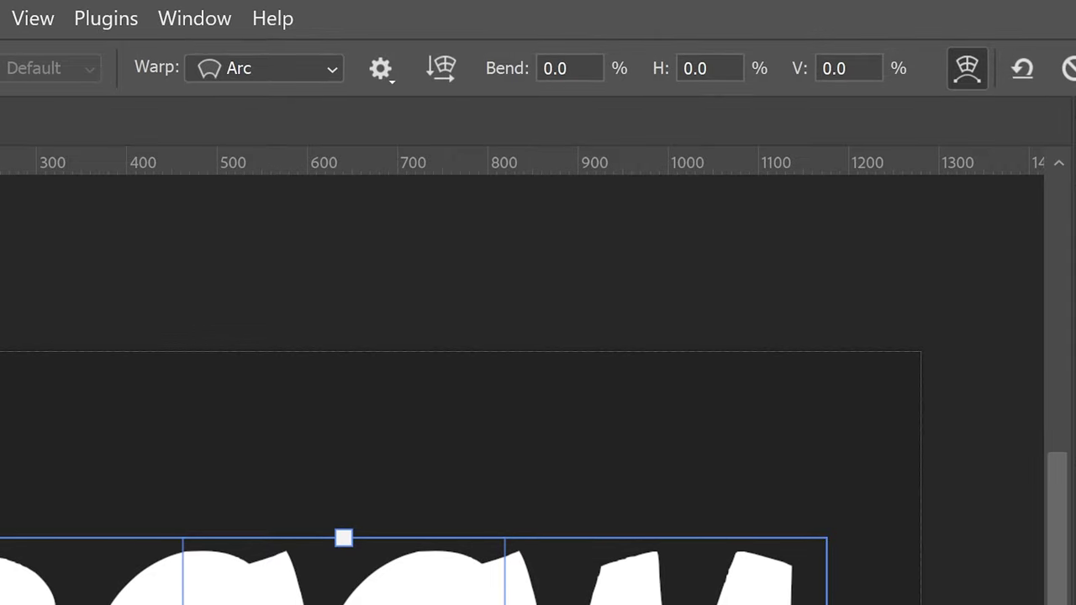
left_click(522, 68)
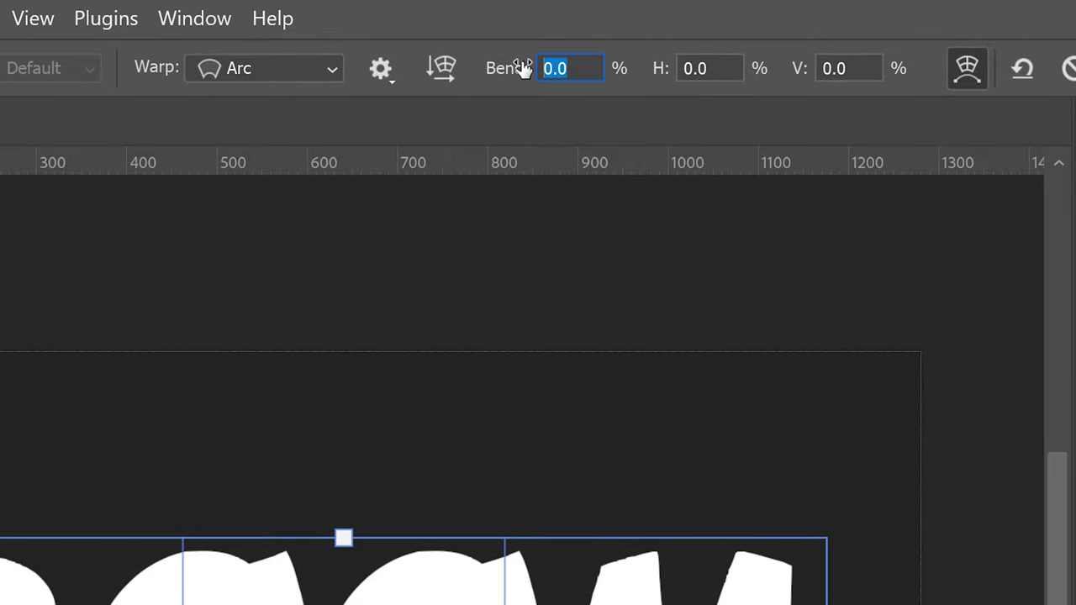
type("20")
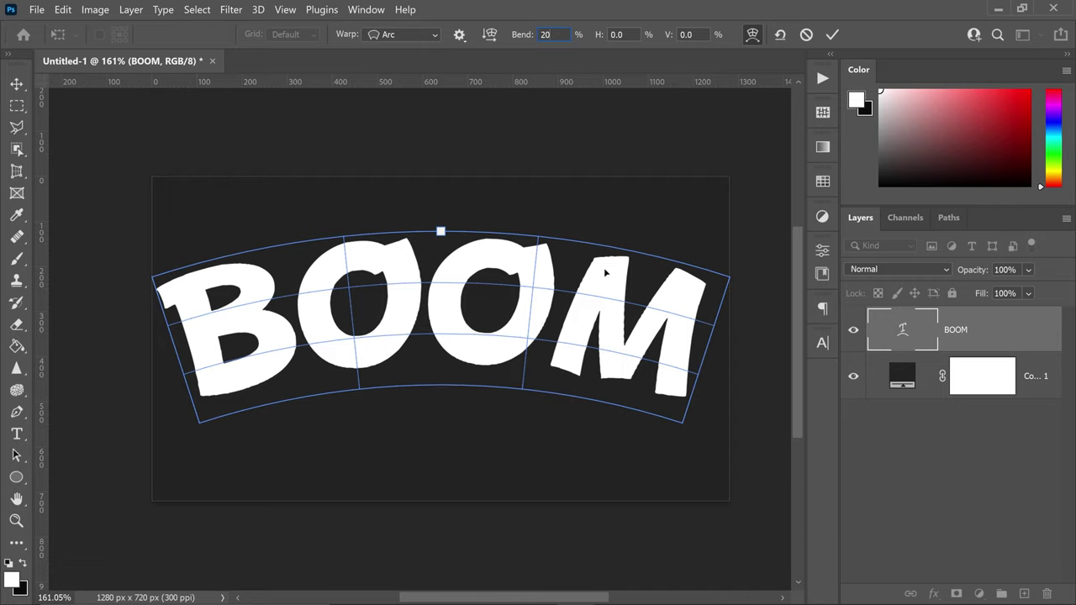
left_click(831, 35)
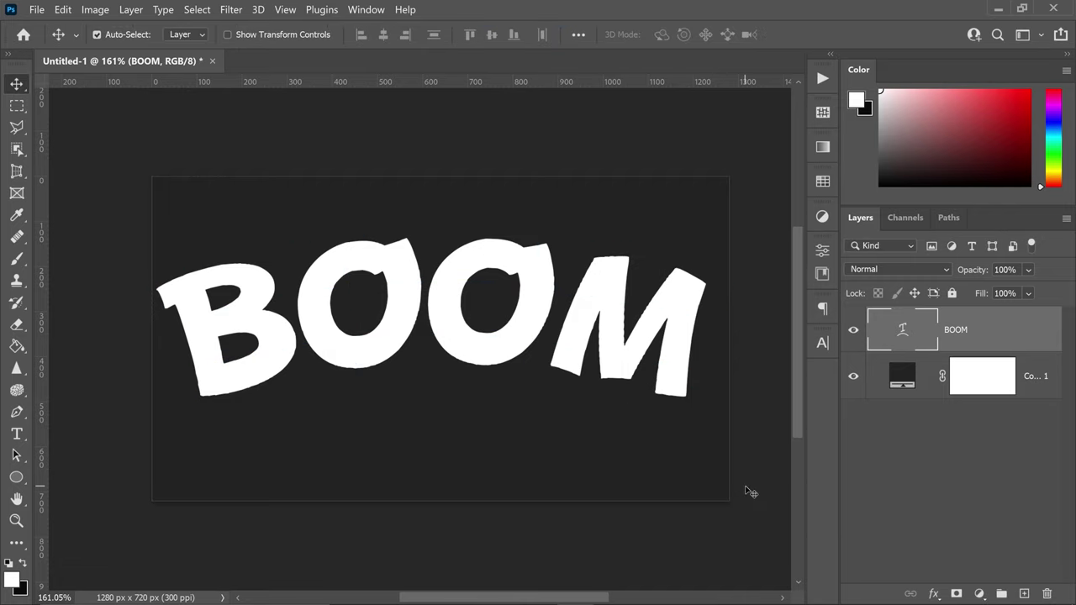
Convert BOOM to a smart object and distort it, enlarging the M side and tilting it about -11.9°
right_click(988, 338)
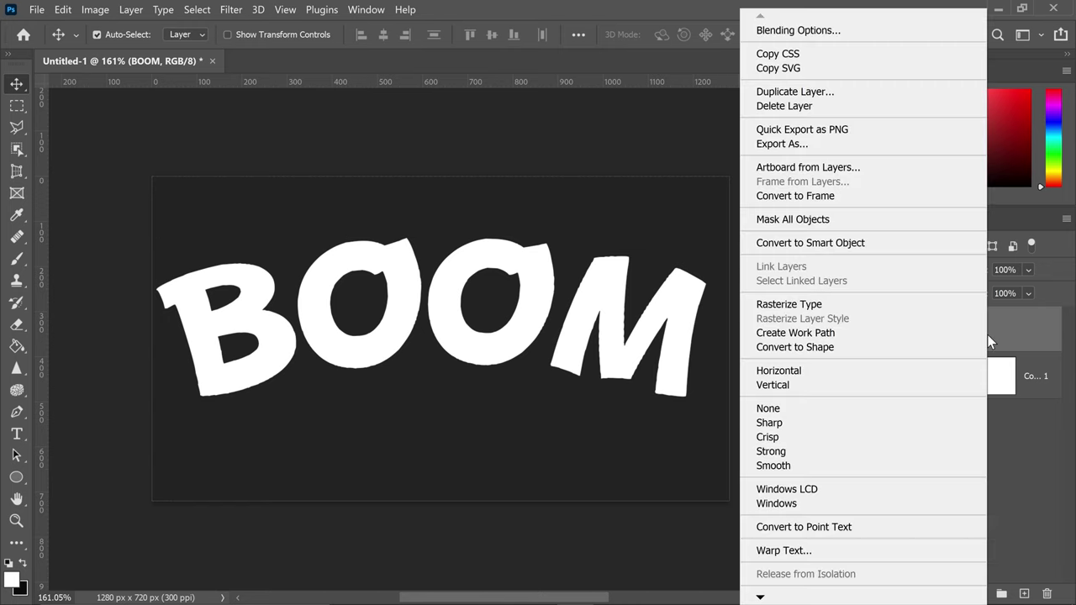
left_click(851, 248)
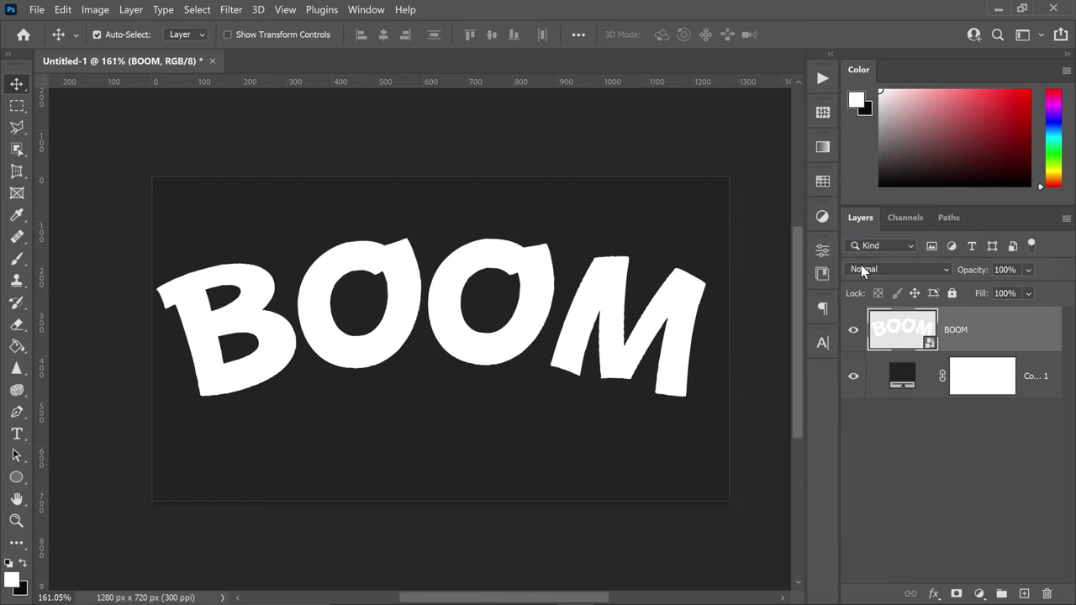
key("ctrl+t")
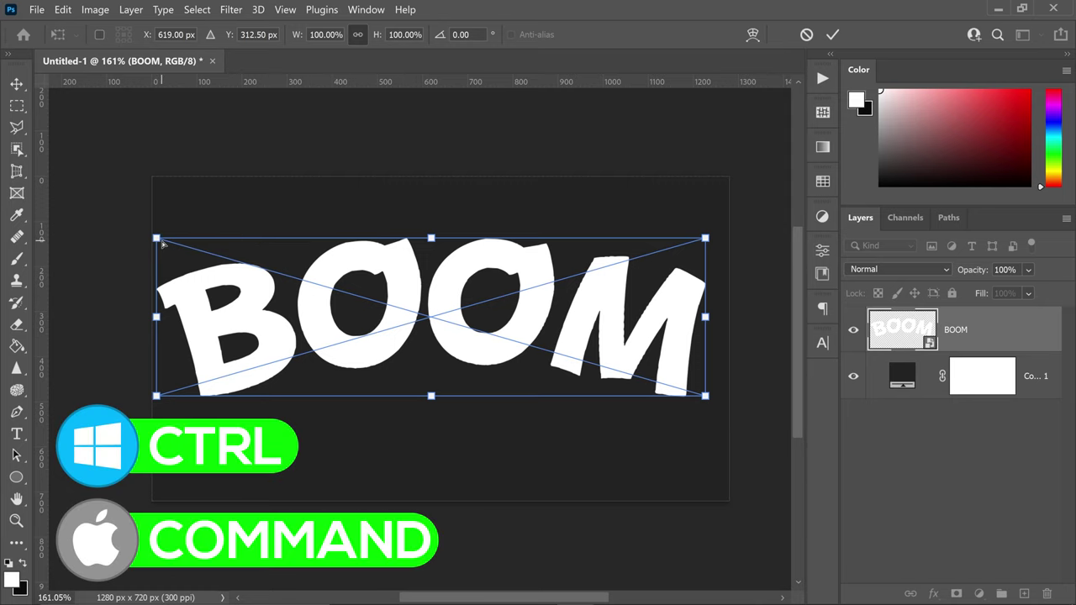
left_click_drag(157, 239, 170, 269)
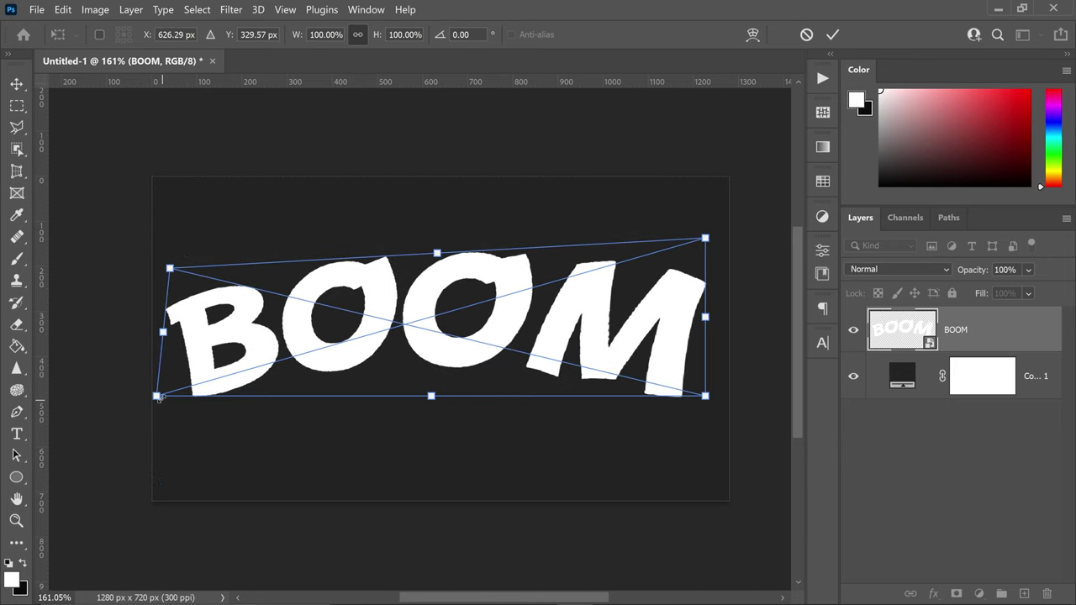
left_click_drag(157, 395, 176, 385)
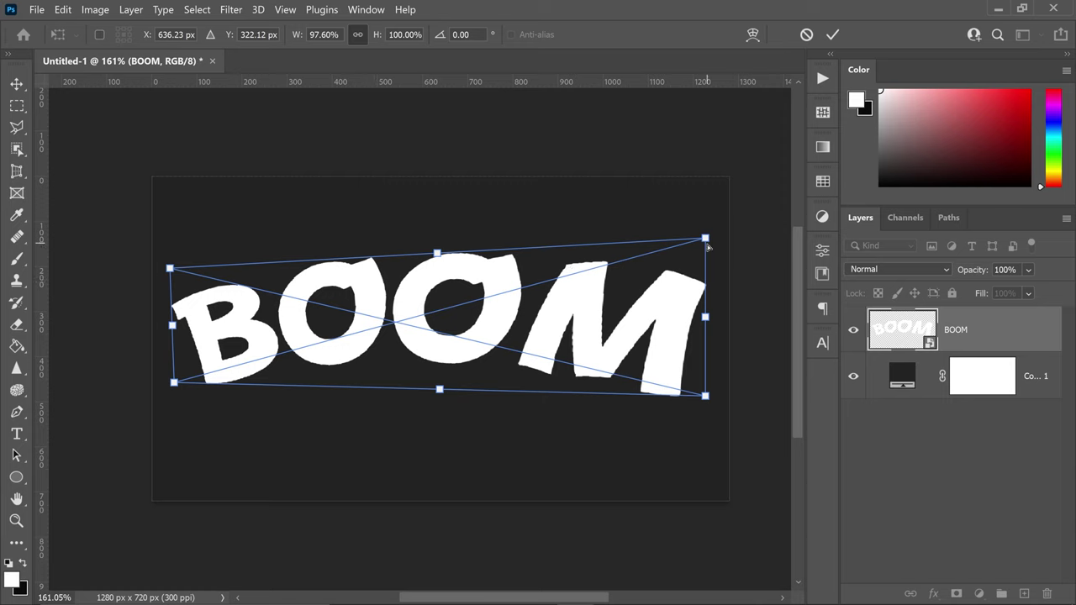
left_click_drag(707, 241, 717, 189)
left_click_drag(705, 396, 719, 397)
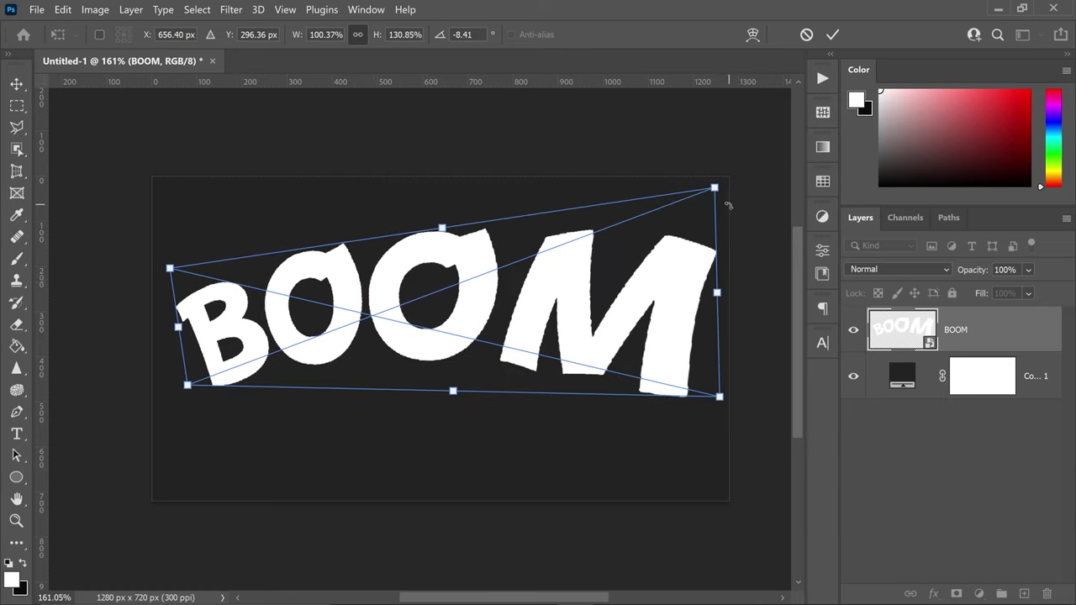
left_click_drag(570, 282, 562, 296)
left_click_drag(734, 291, 724, 275)
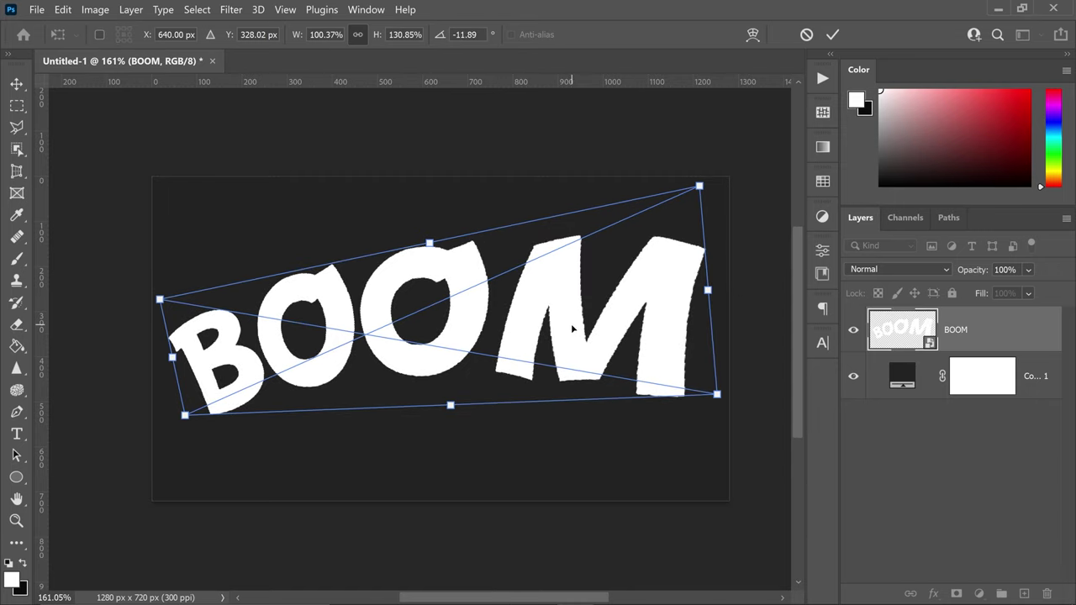
left_click(830, 39)
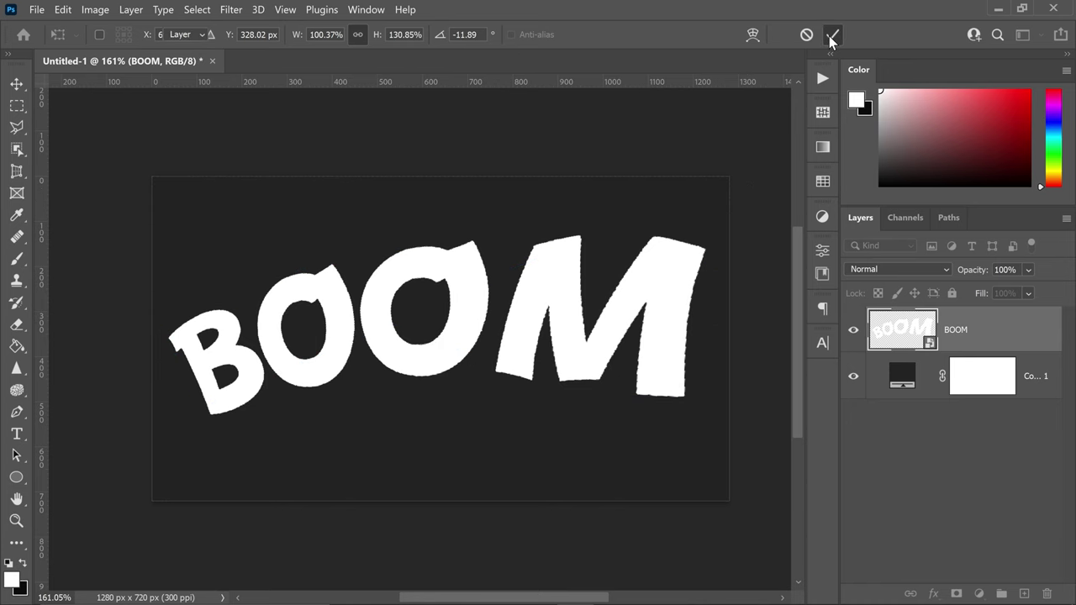
Give BOOM a 6 px white Inside stroke in Blending Options
right_click(989, 338)
left_click(805, 26)
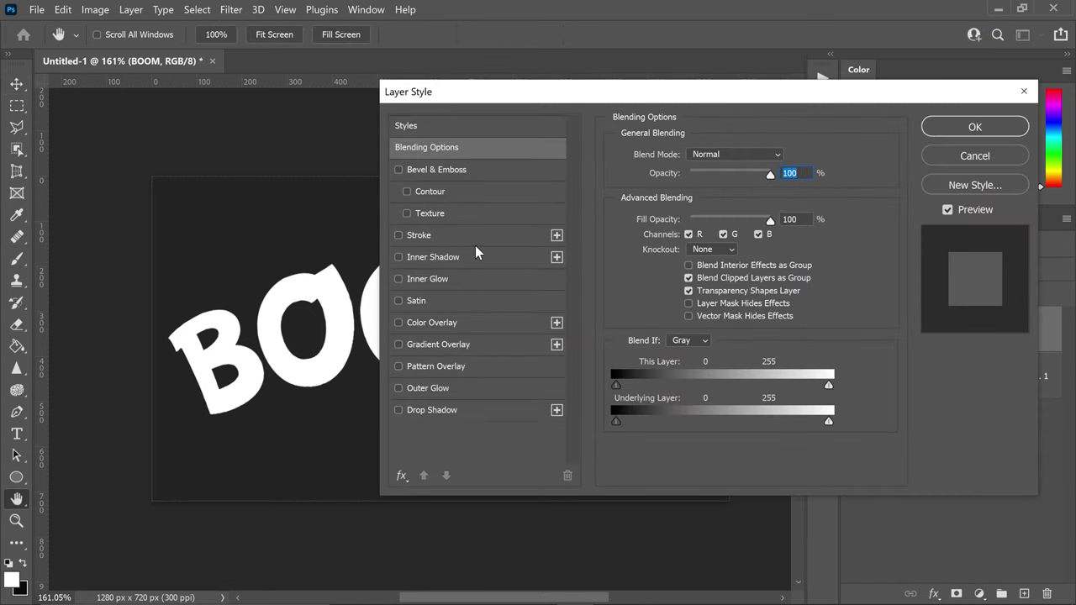
left_click(399, 237)
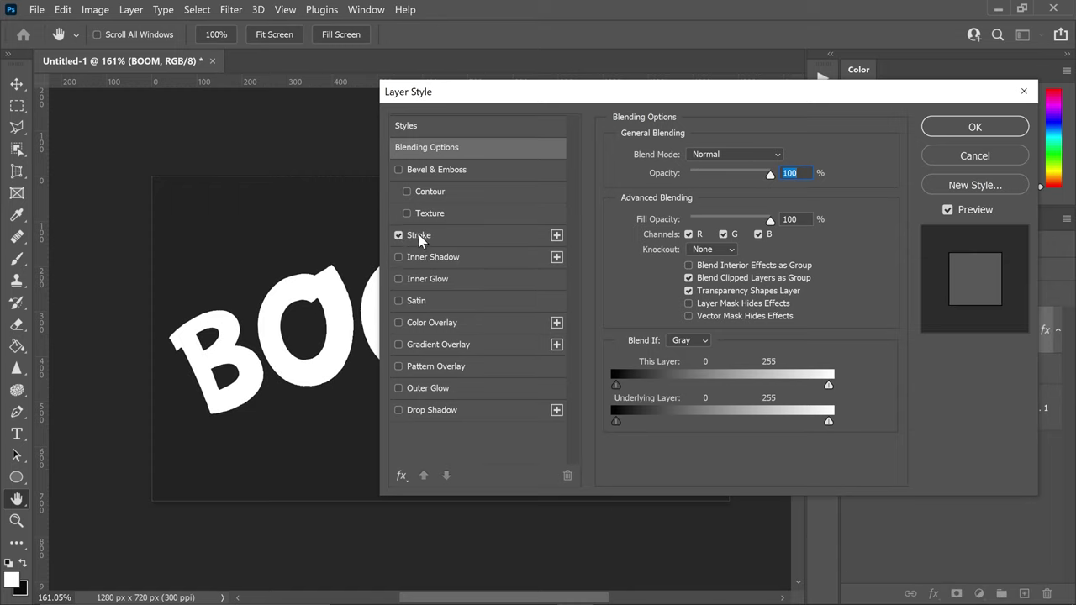
left_click(417, 240)
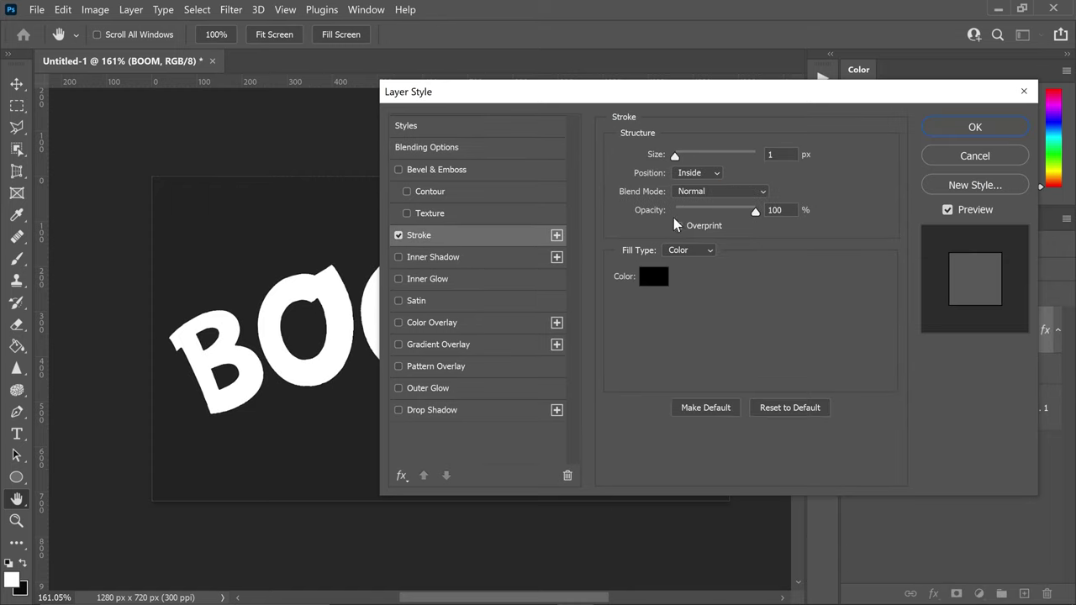
left_click(767, 155)
type("6")
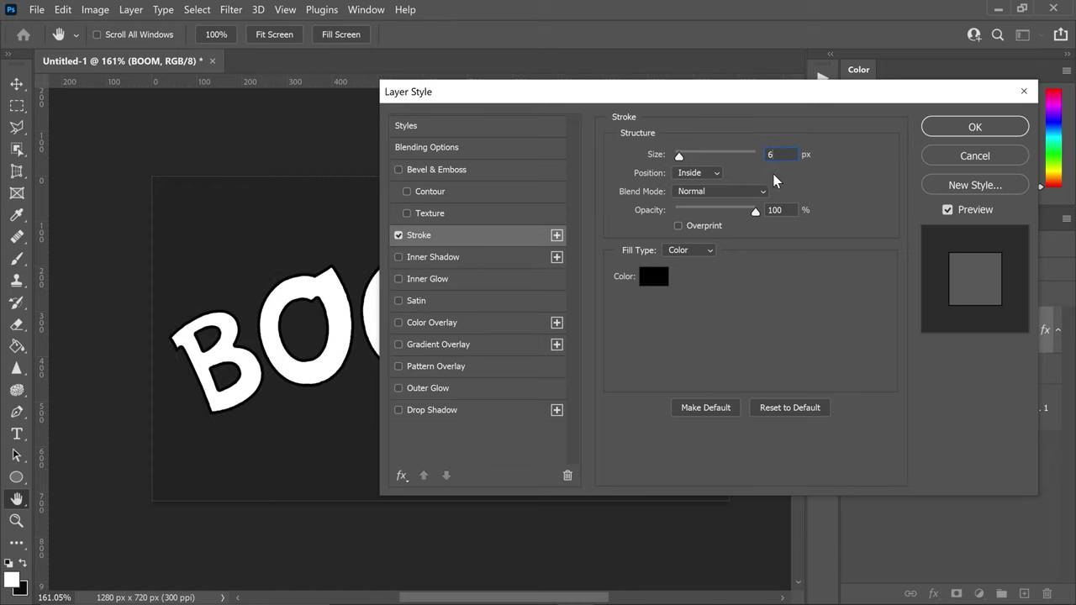
left_click(697, 173)
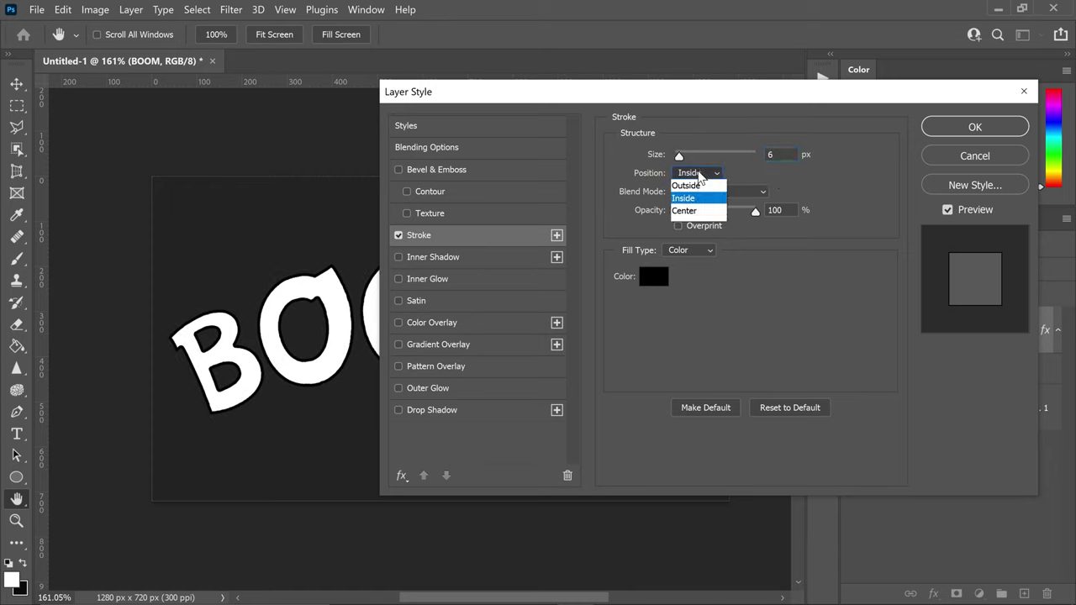
left_click(696, 197)
left_click(654, 278)
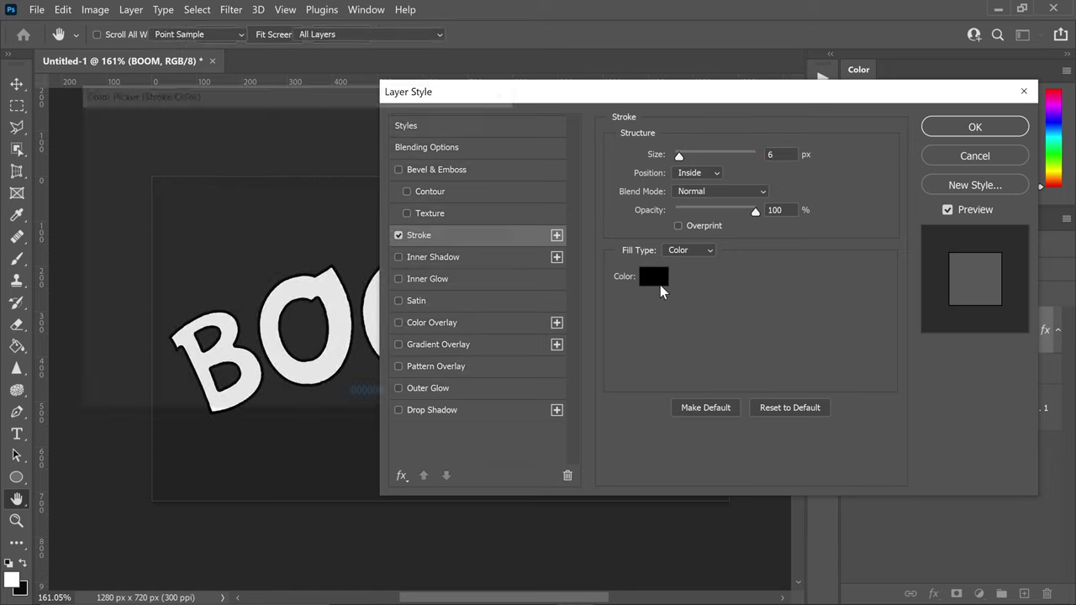
left_click(228, 222)
left_click_drag(228, 221, 58, 114)
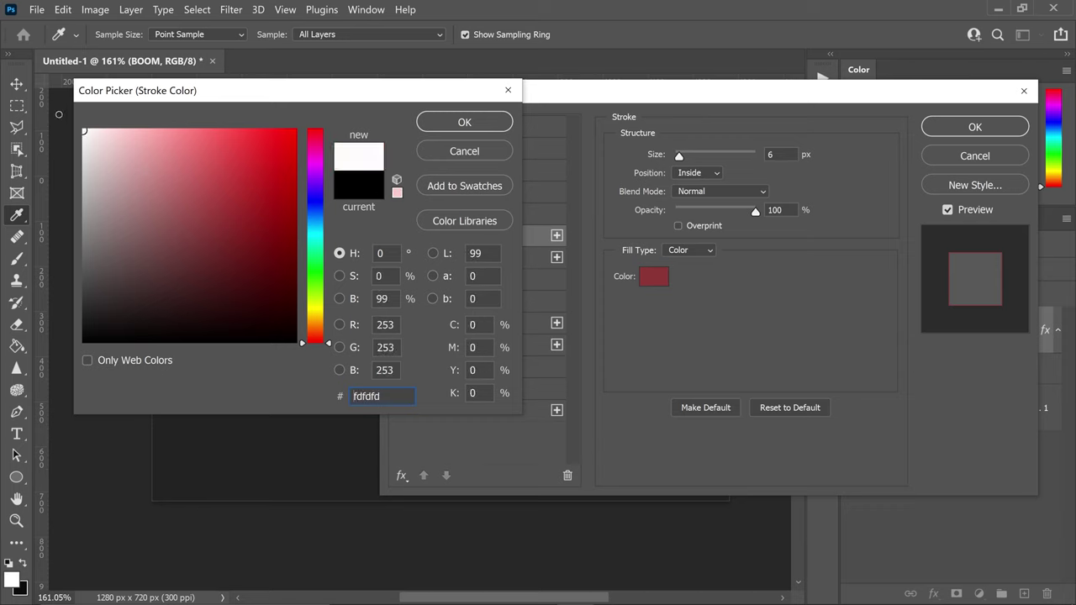
left_click(460, 123)
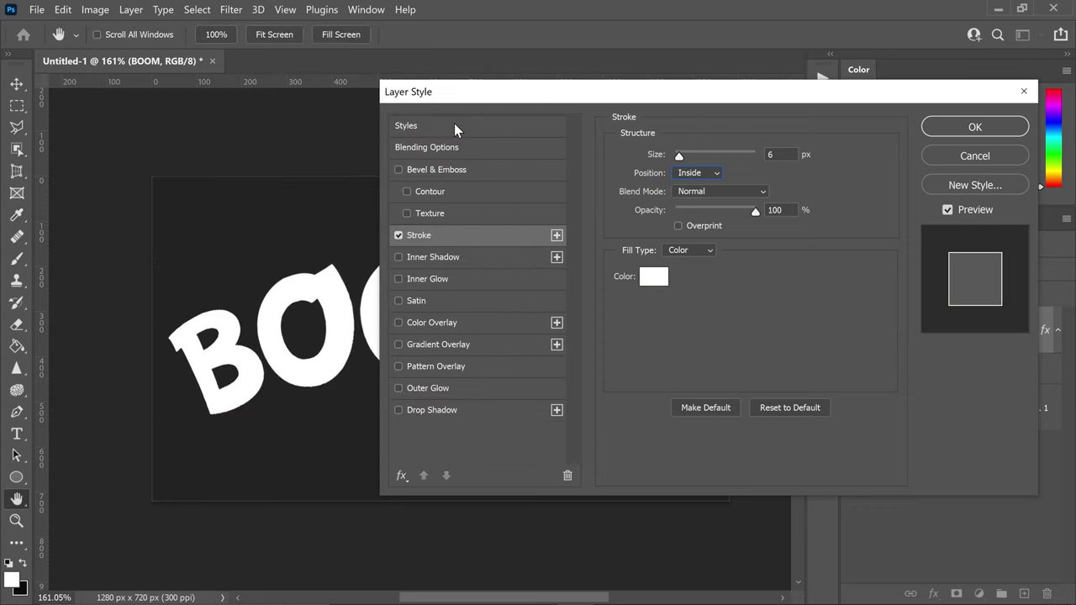
Add a second stroke: 10 px, Center position, black
left_click(556, 237)
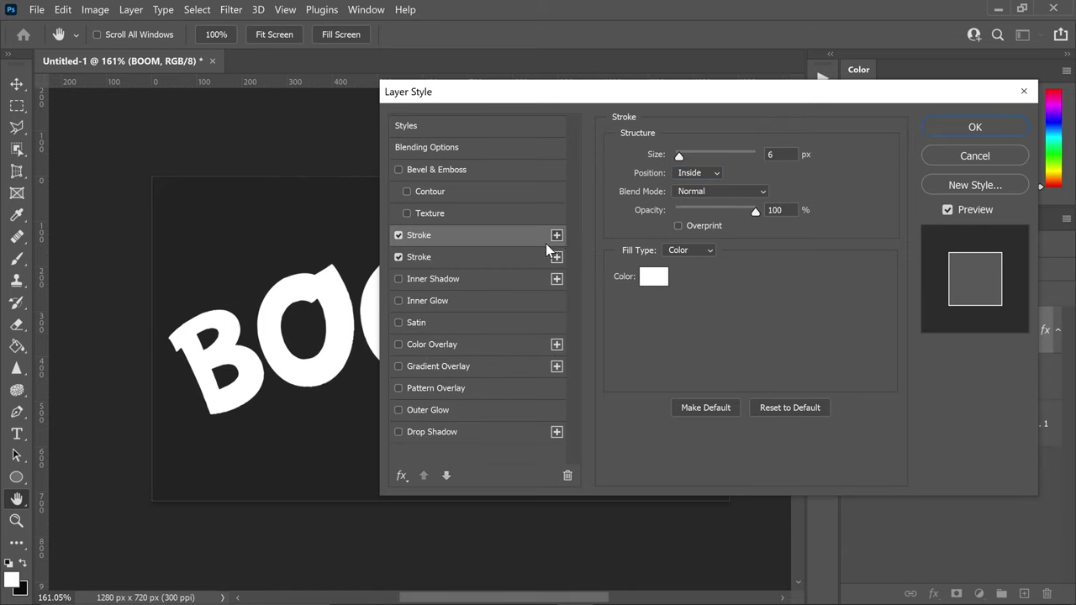
left_click(447, 257)
left_click(765, 154)
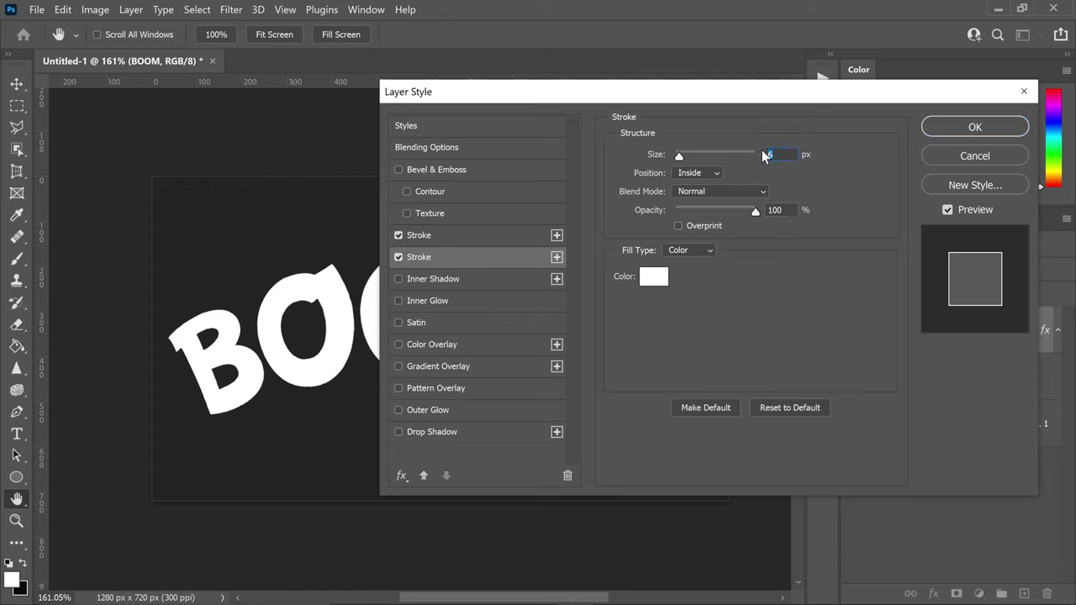
type("10")
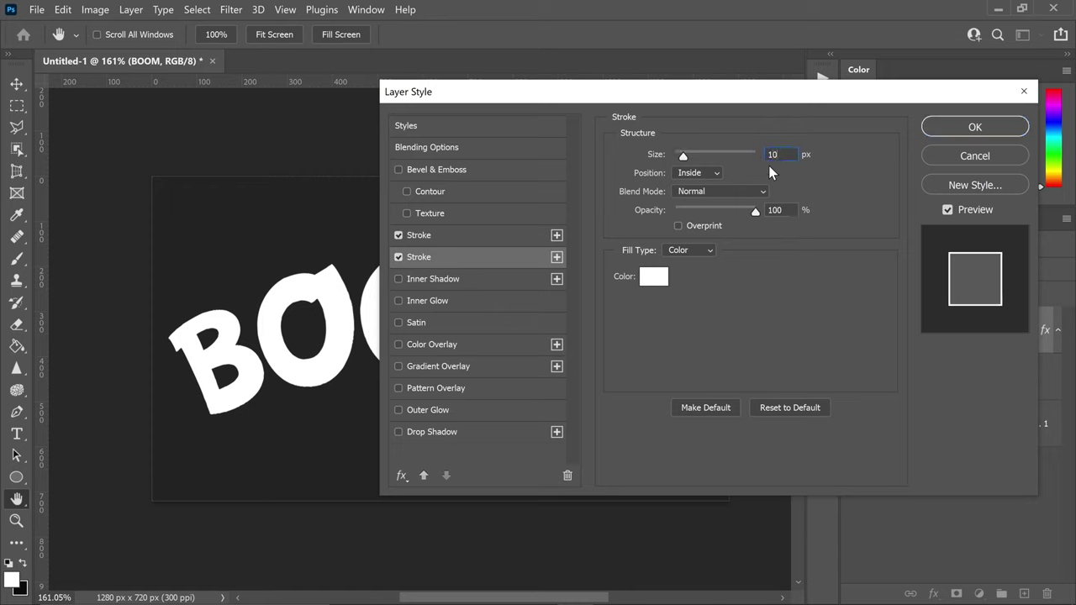
left_click(702, 175)
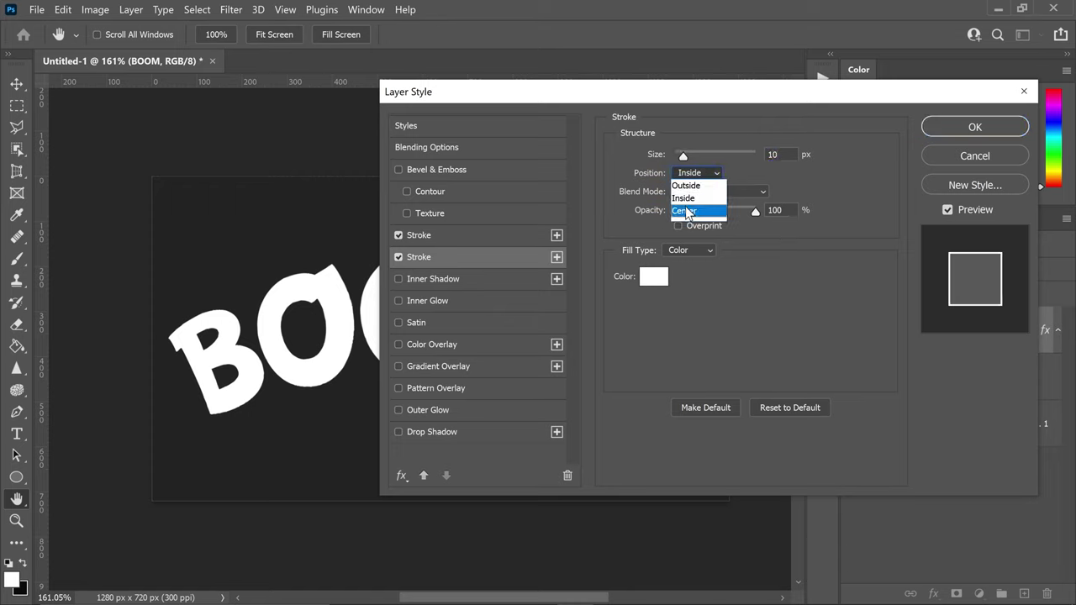
left_click(686, 211)
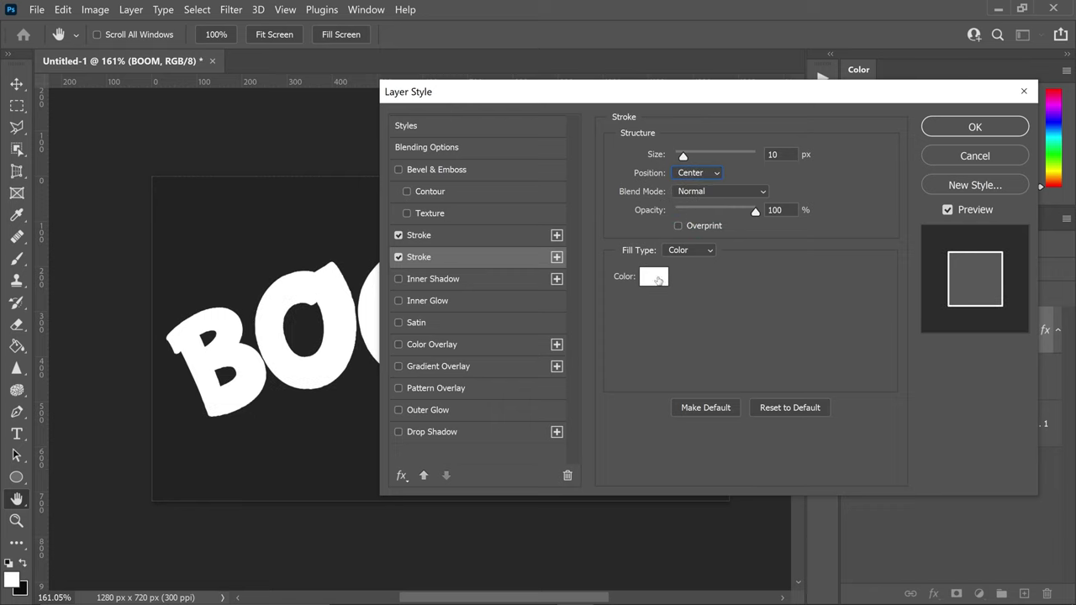
left_click(654, 277)
mouse_move(245, 286)
left_mouse_down()
mouse_move(59, 370)
mouse_move(47, 395)
left_mouse_up()
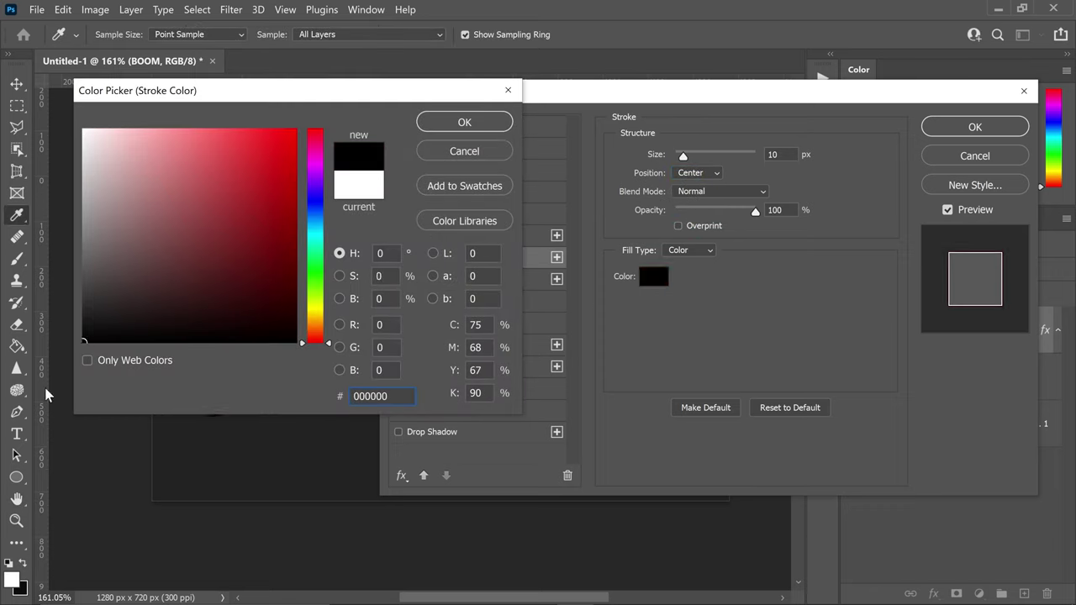
left_click(473, 124)
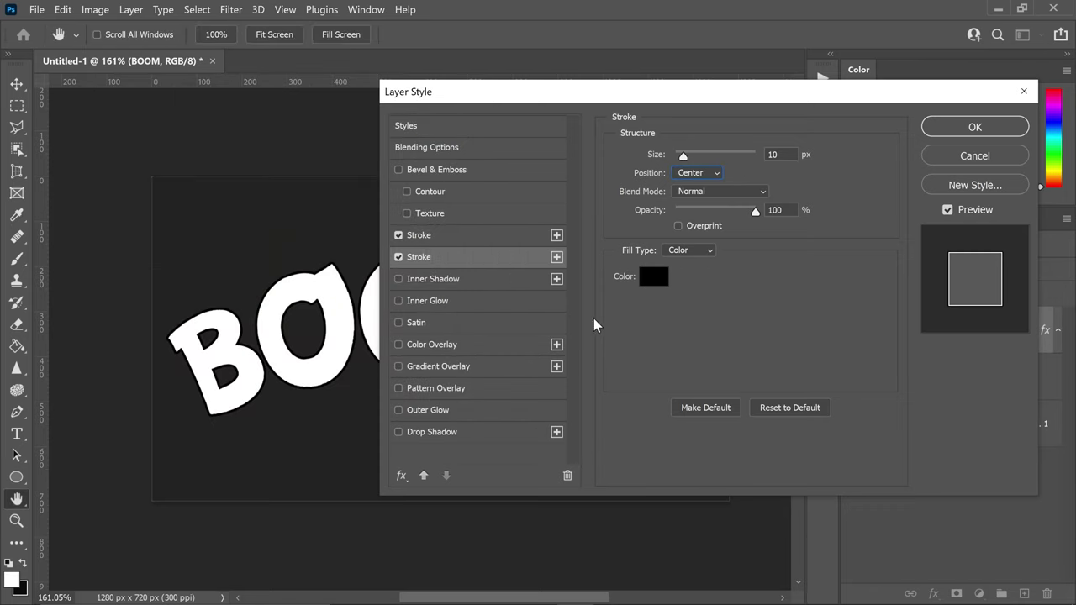
Enable Inner Glow with Overlay blending, 100% opacity and 20 px size
left_click(424, 304)
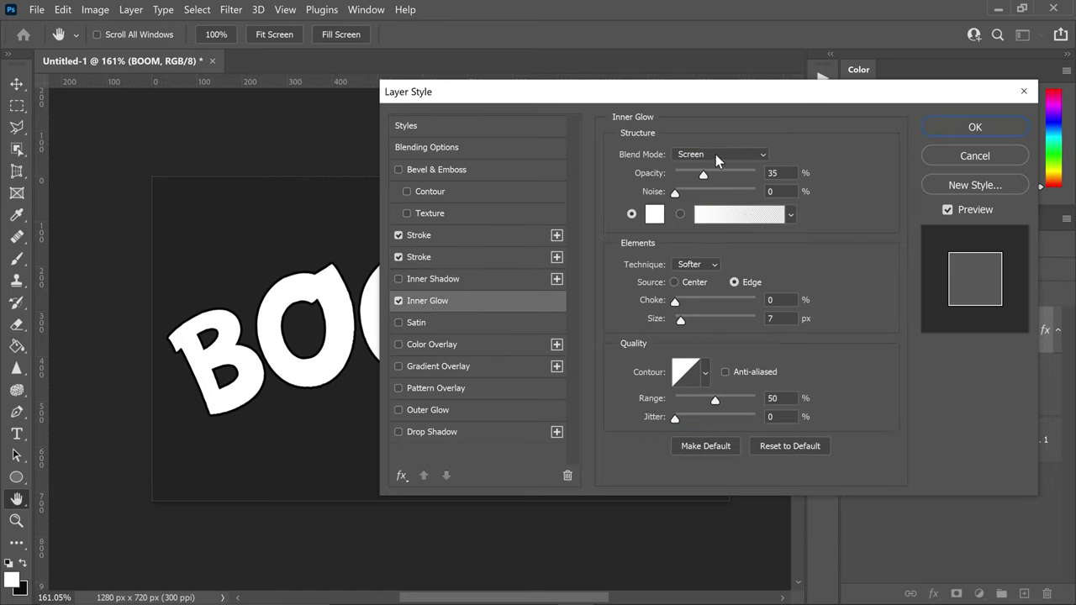
left_click(715, 154)
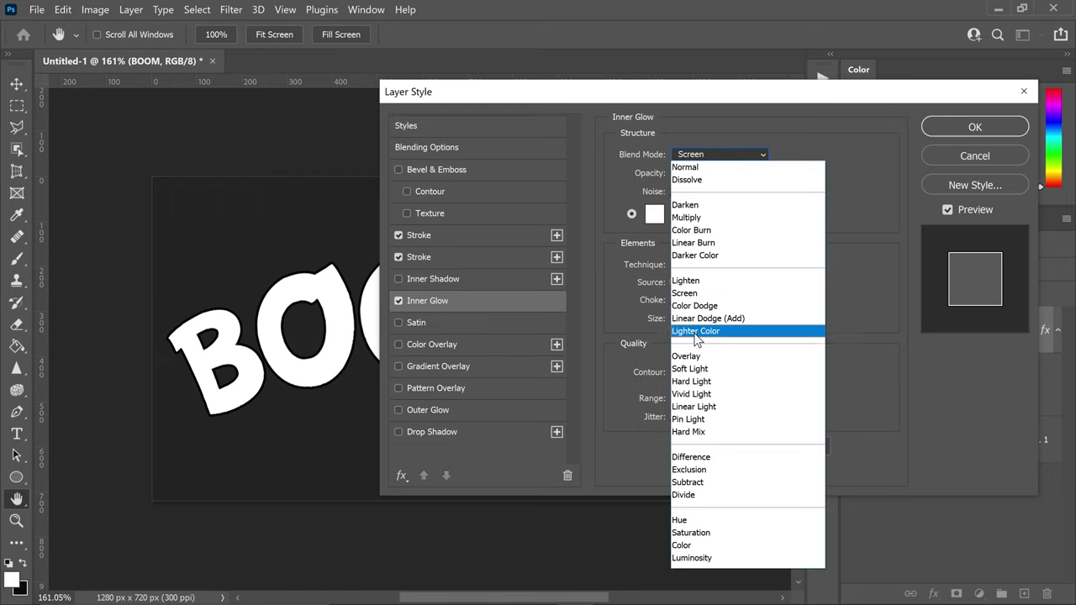
left_click(693, 361)
left_click(773, 172)
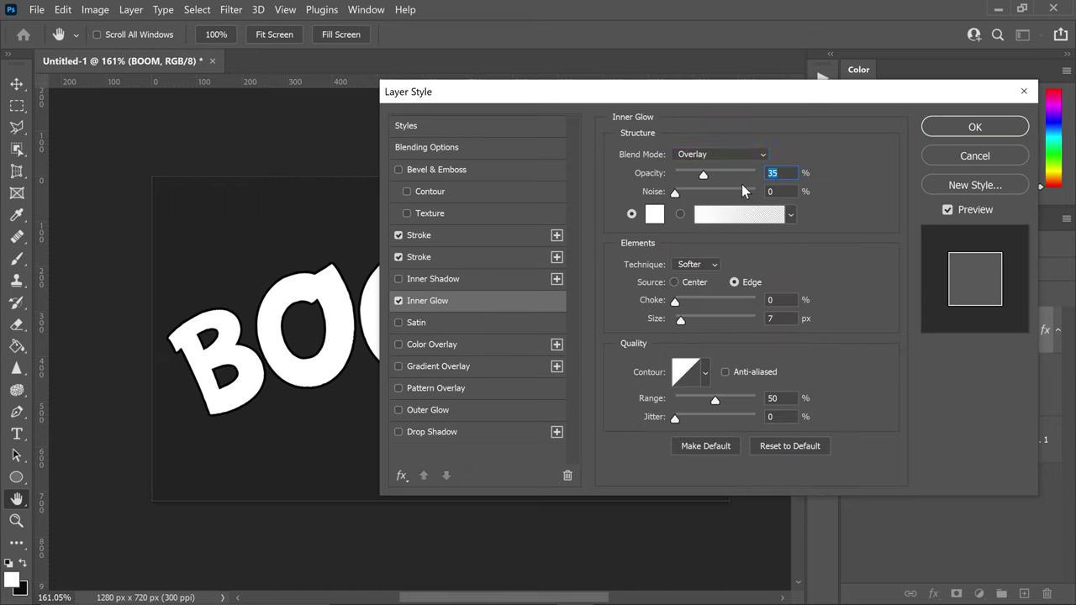
type("100")
left_click(780, 318)
type("20")
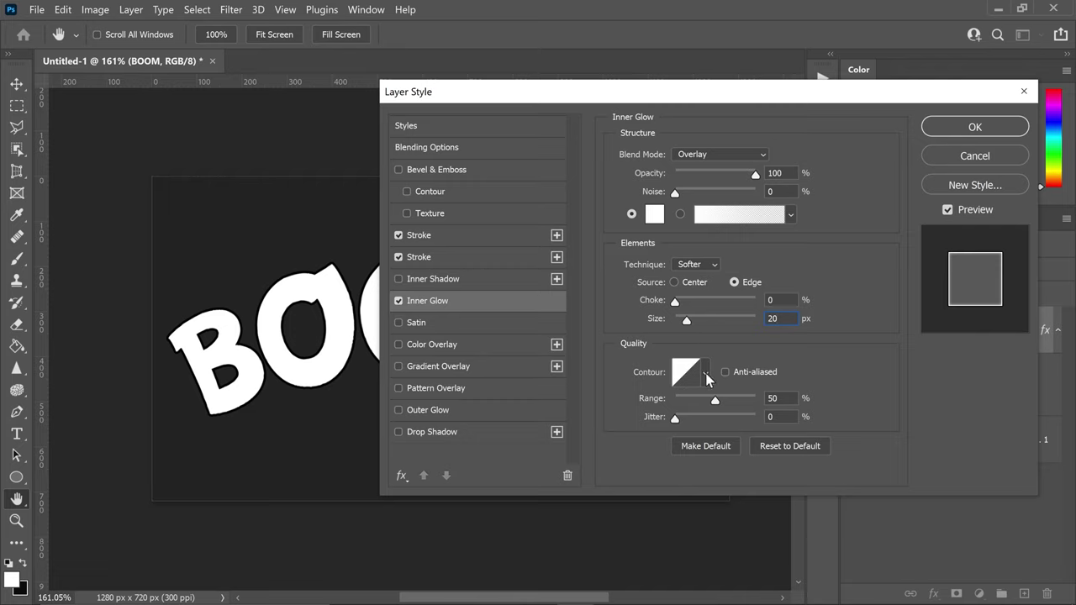
Give the inner glow a Half Round contour and enable Gradient Overlay
left_click(706, 372)
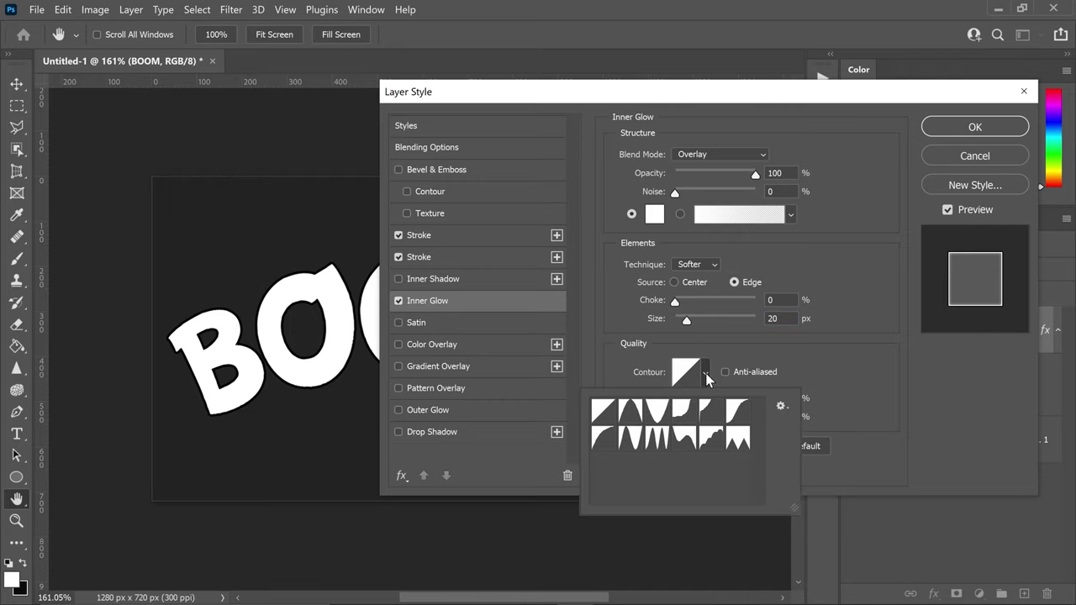
left_click(605, 441)
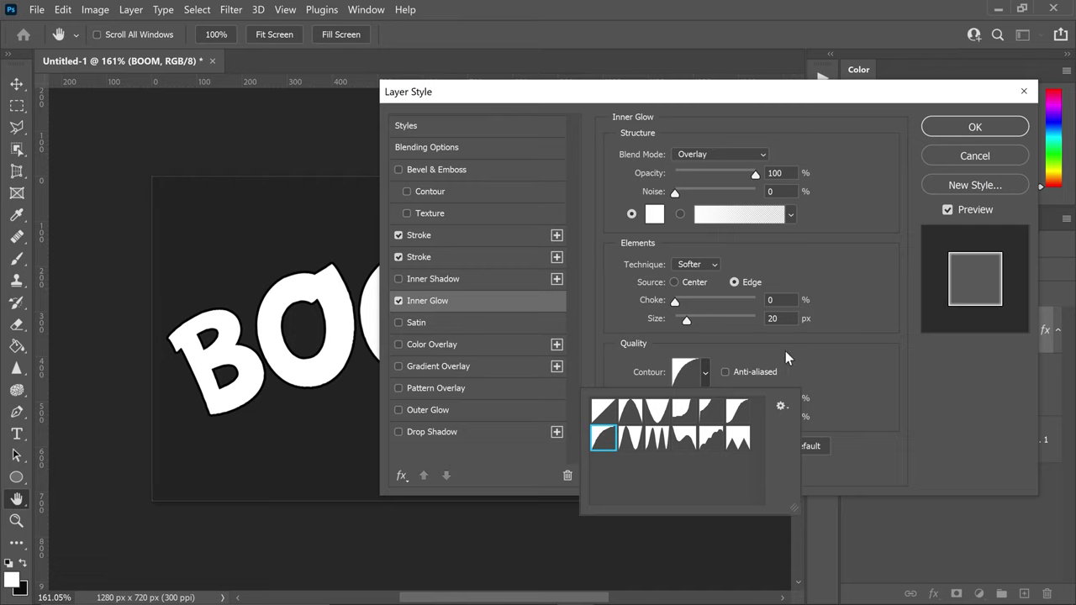
left_click(873, 354)
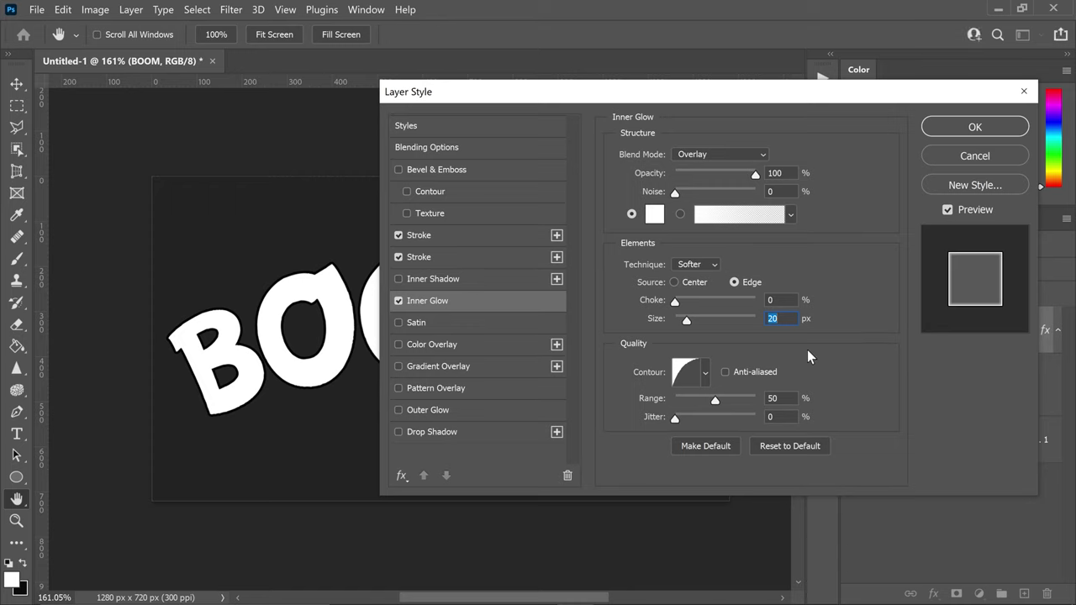
left_click(397, 366)
Set the gradient overlay to Hard Light and its left stop to yellow FCFF00
left_click(423, 367)
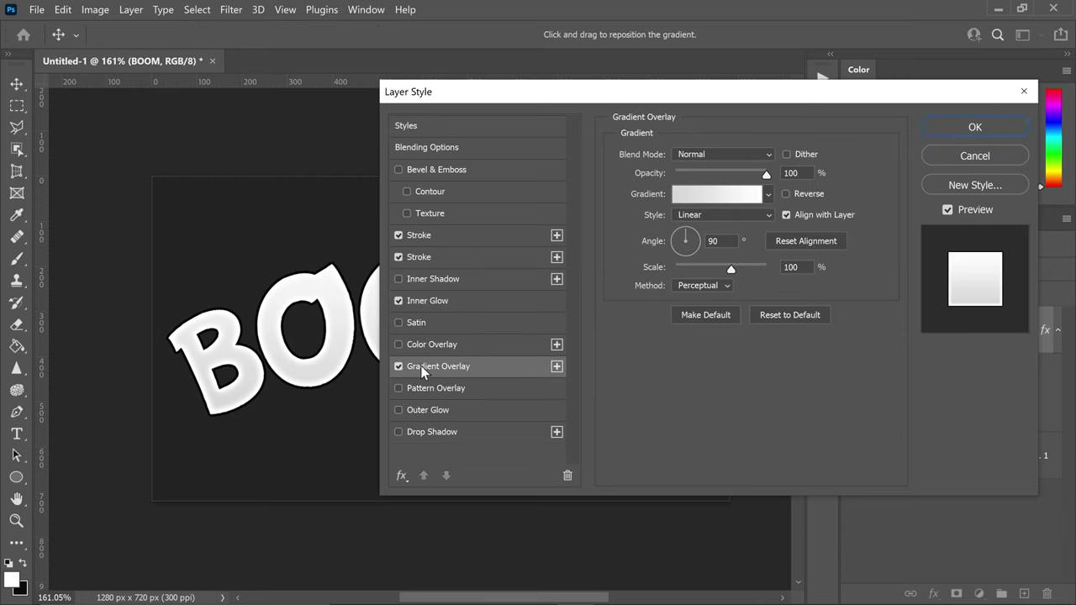
left_click(711, 154)
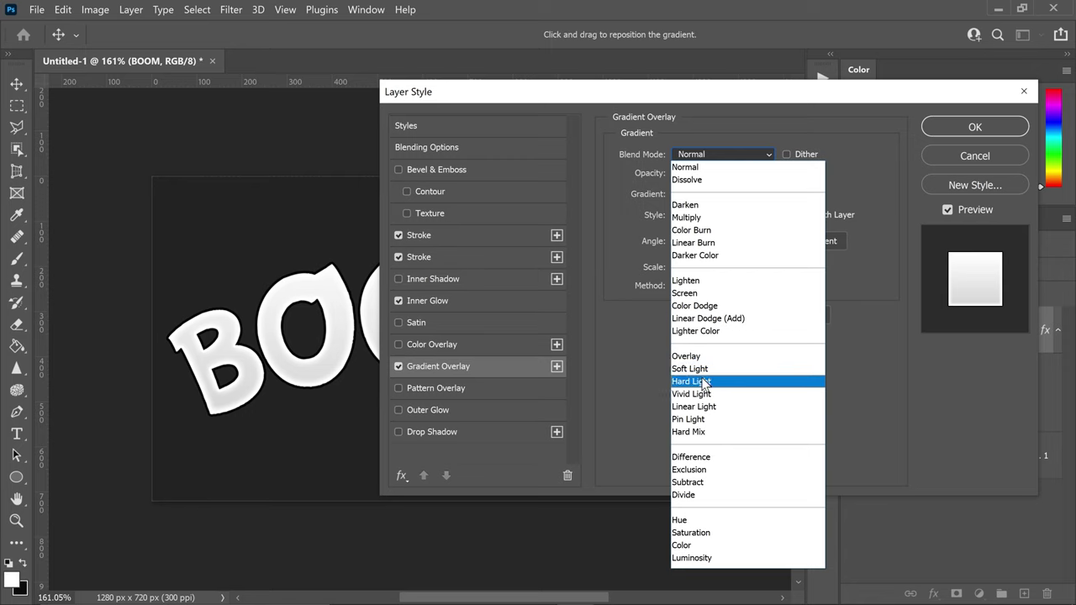
left_click(694, 381)
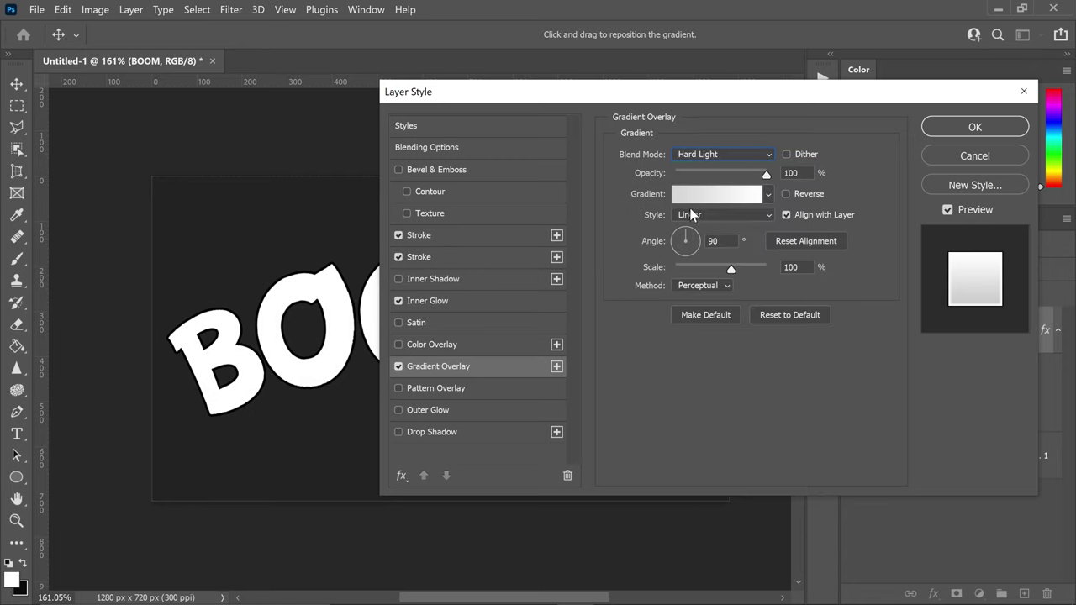
left_click(691, 198)
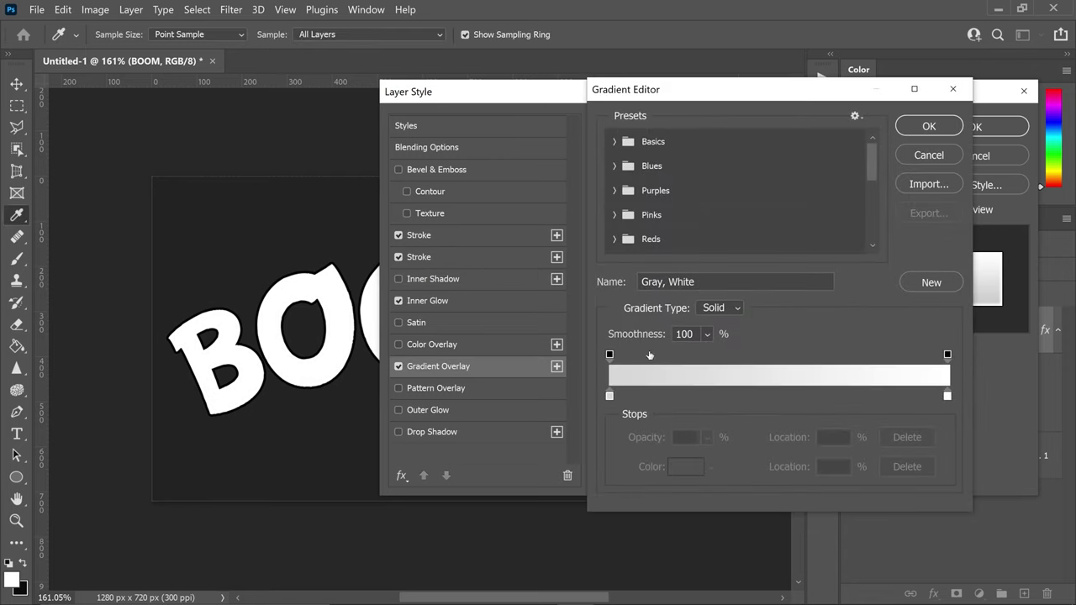
left_click(610, 396)
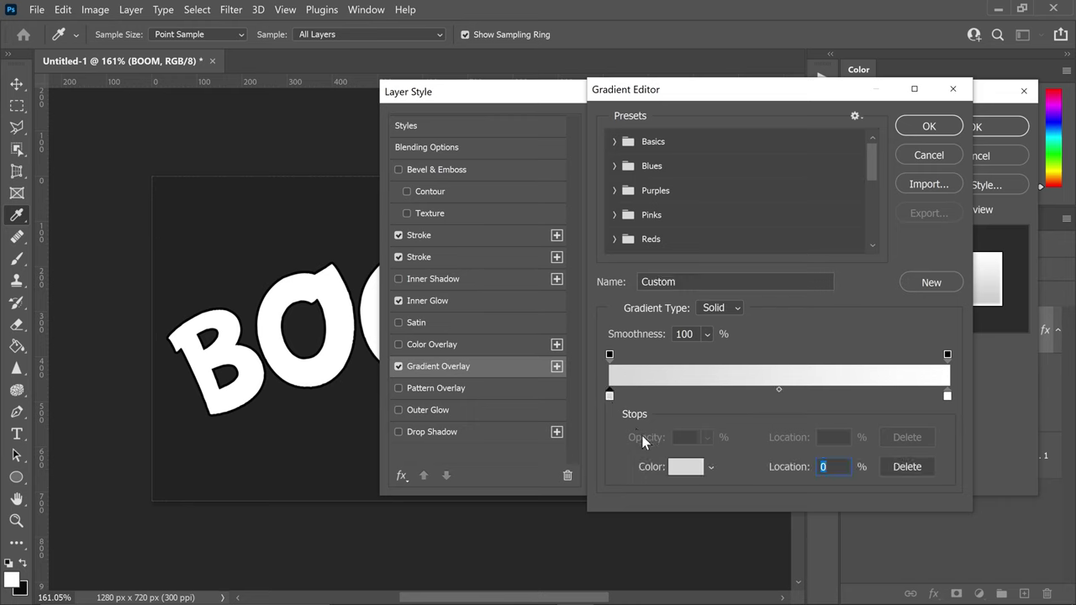
left_click(680, 468)
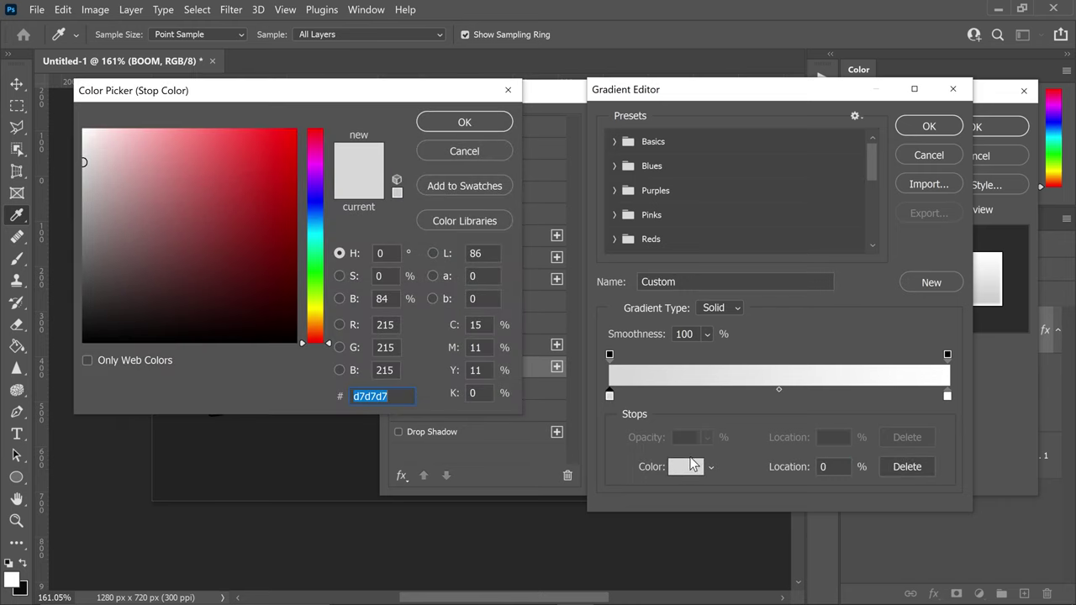
type("F")
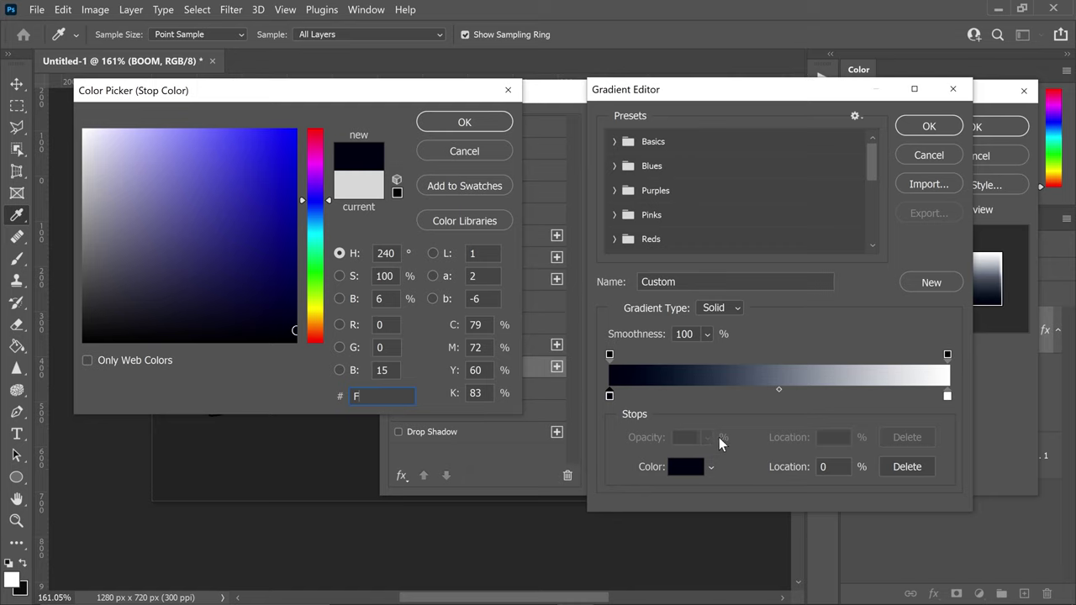
type("CFF")
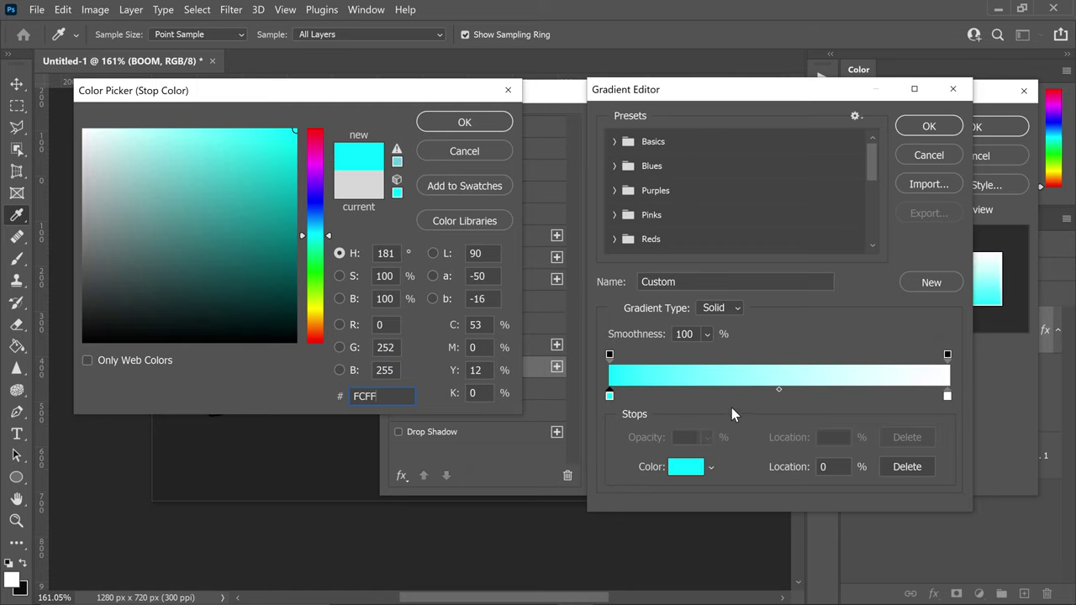
type("00")
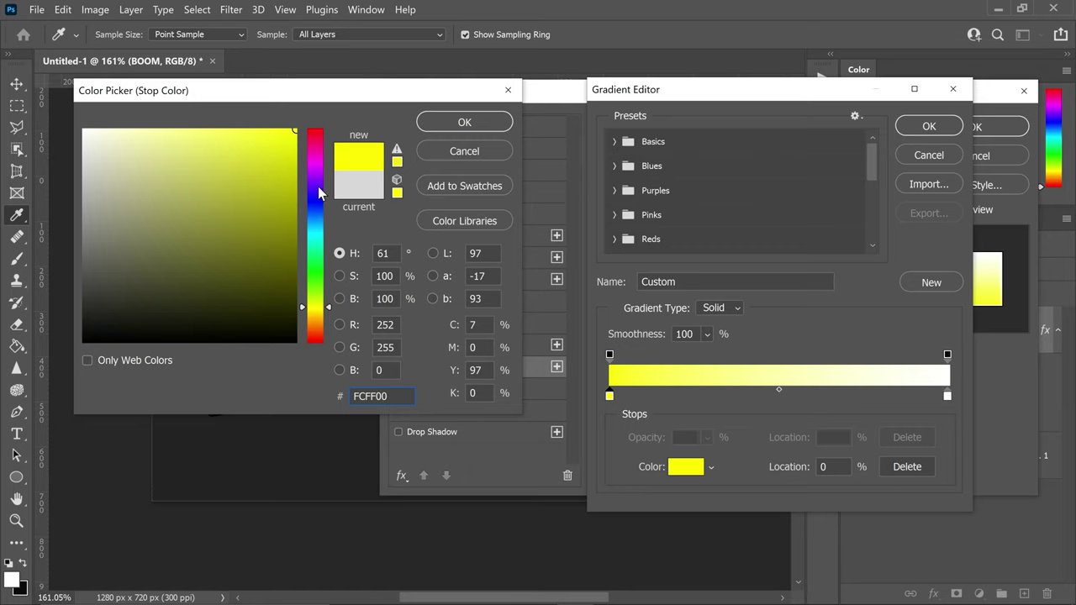
left_click(472, 119)
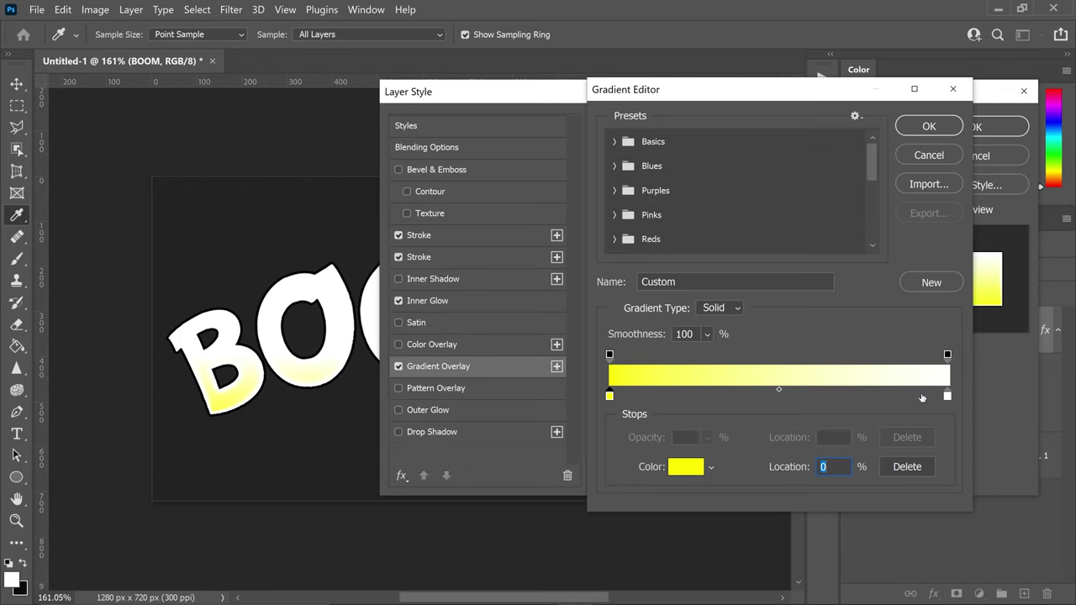
Set the right gradient stop to red FF0000 and the midpoint location to 33%
left_click(948, 395)
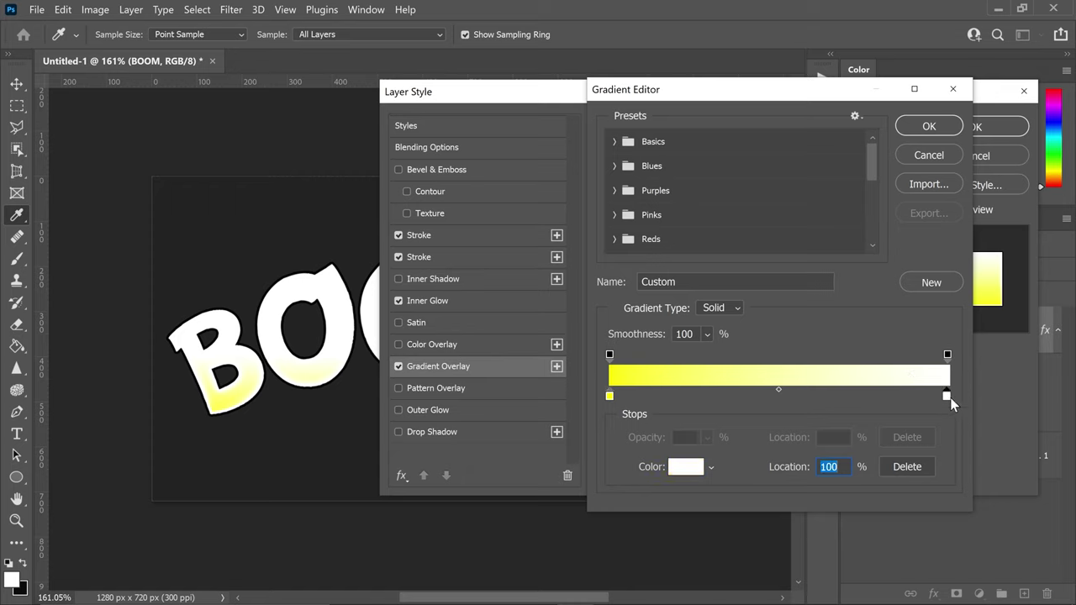
left_click(692, 467)
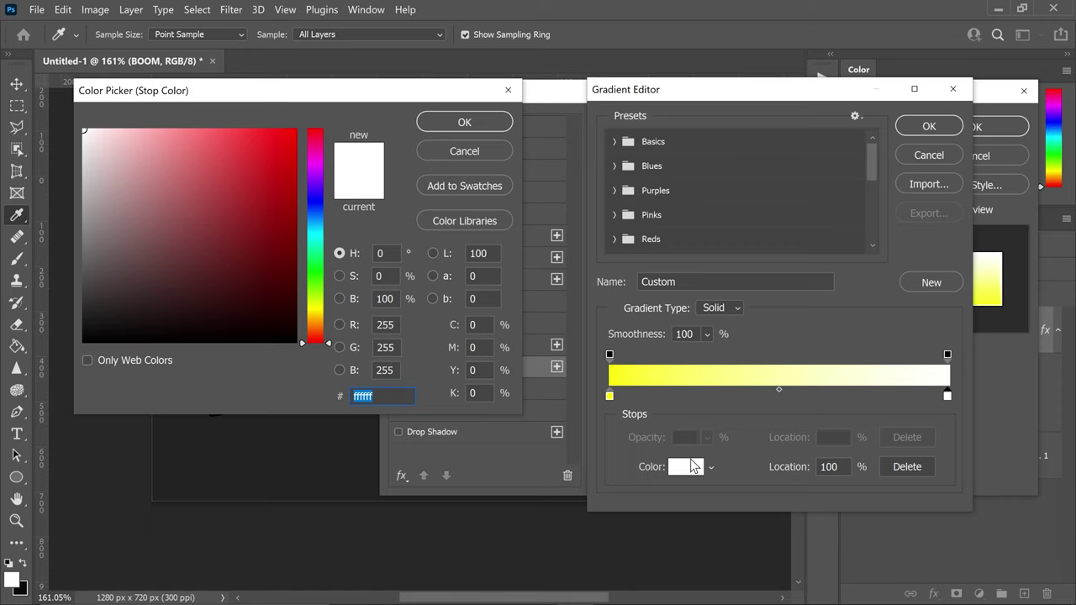
type("FF0")
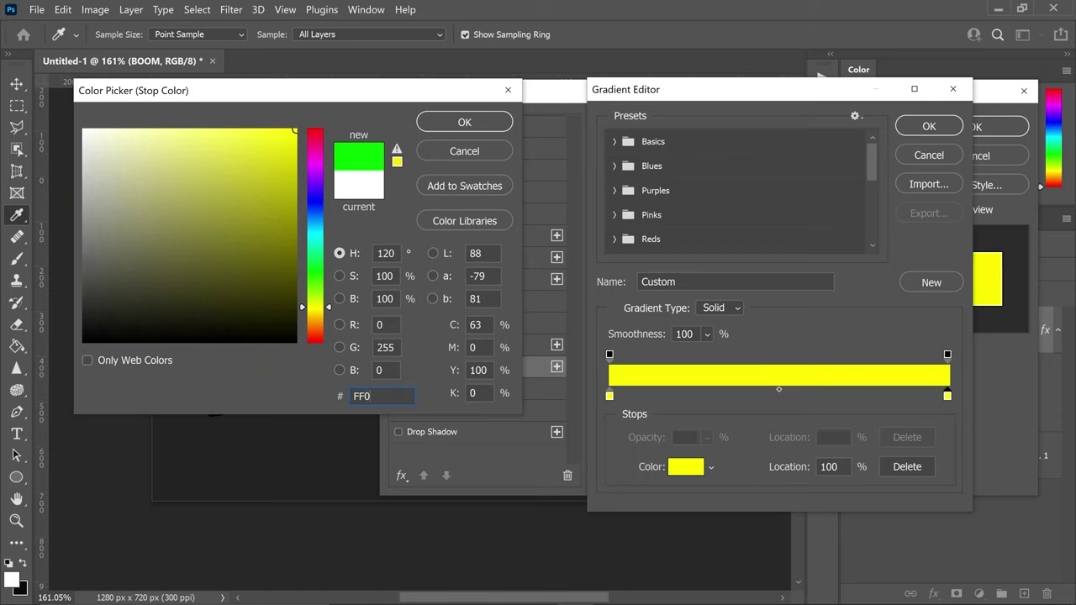
type("000")
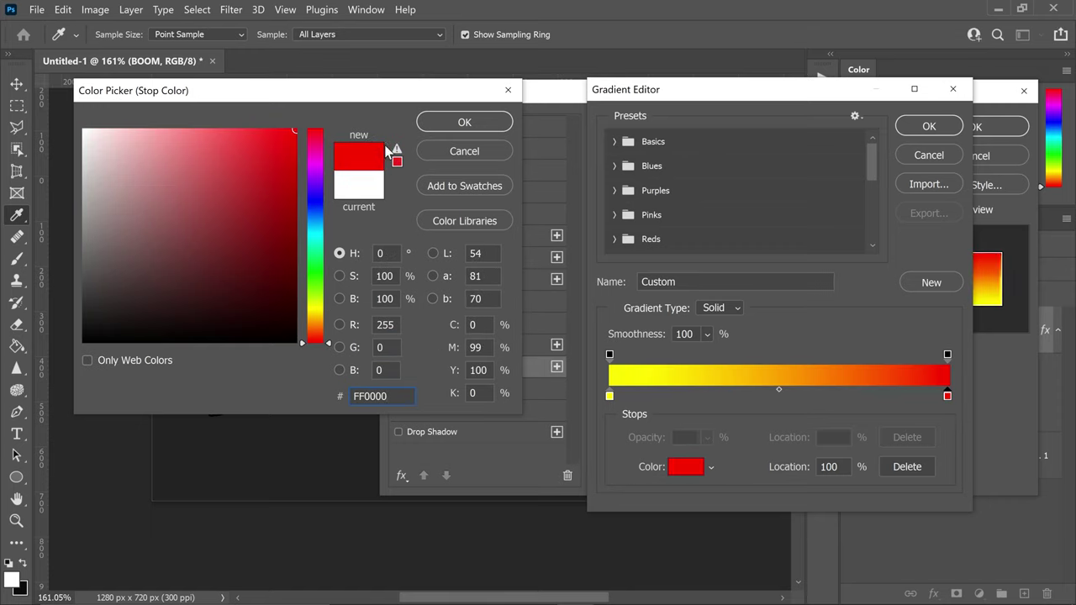
left_click(448, 122)
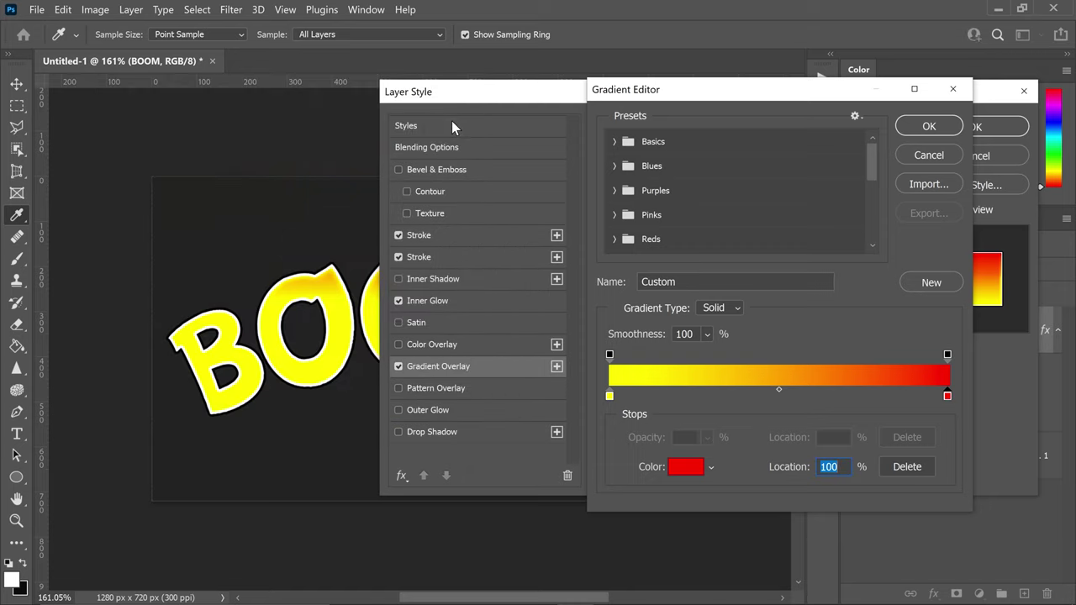
left_click(780, 390)
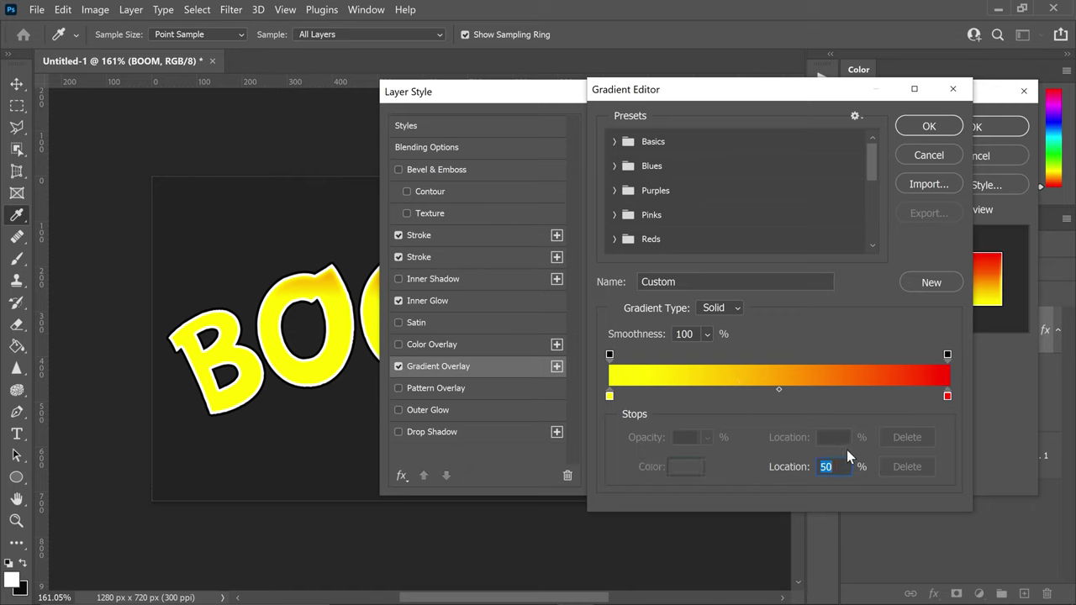
type("33")
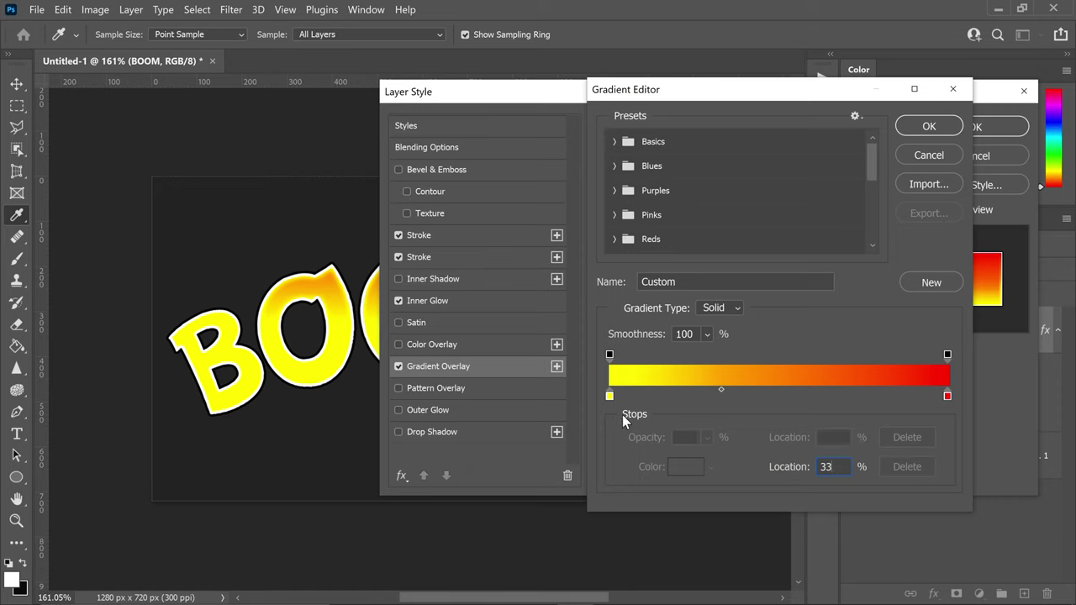
Set the gradient overlay to 109° angle, 70% scale, Perceptual method, and apply the style
left_click(913, 126)
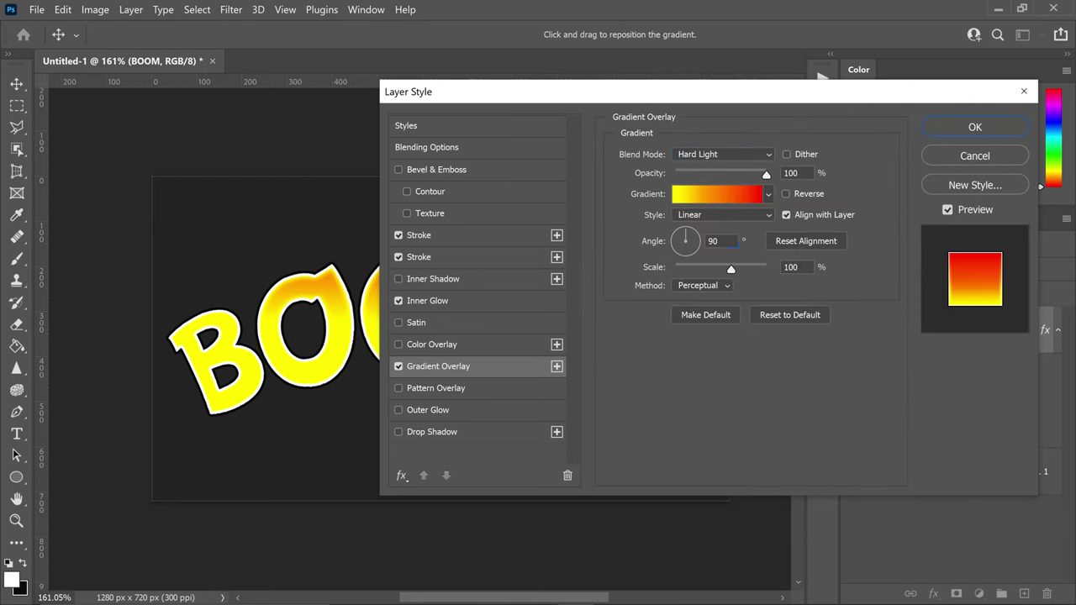
type("109")
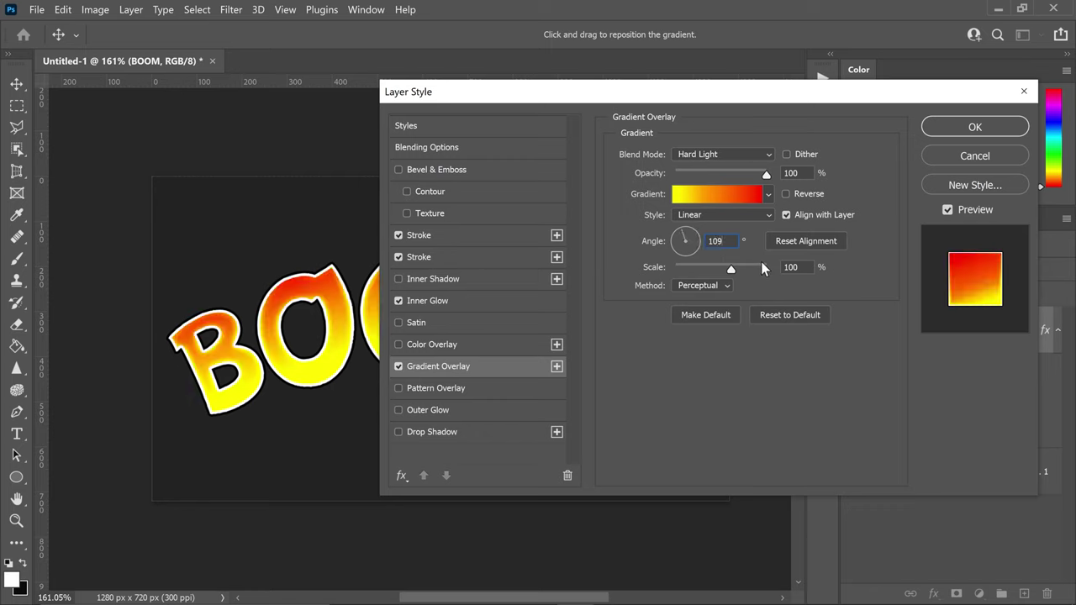
left_click(790, 267)
type("70")
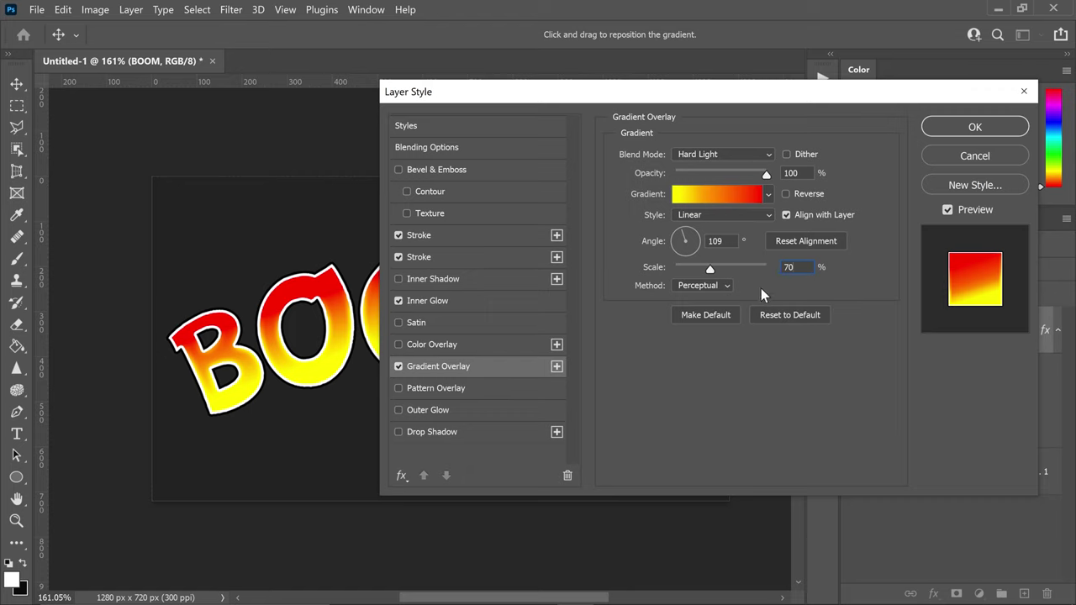
left_click(714, 286)
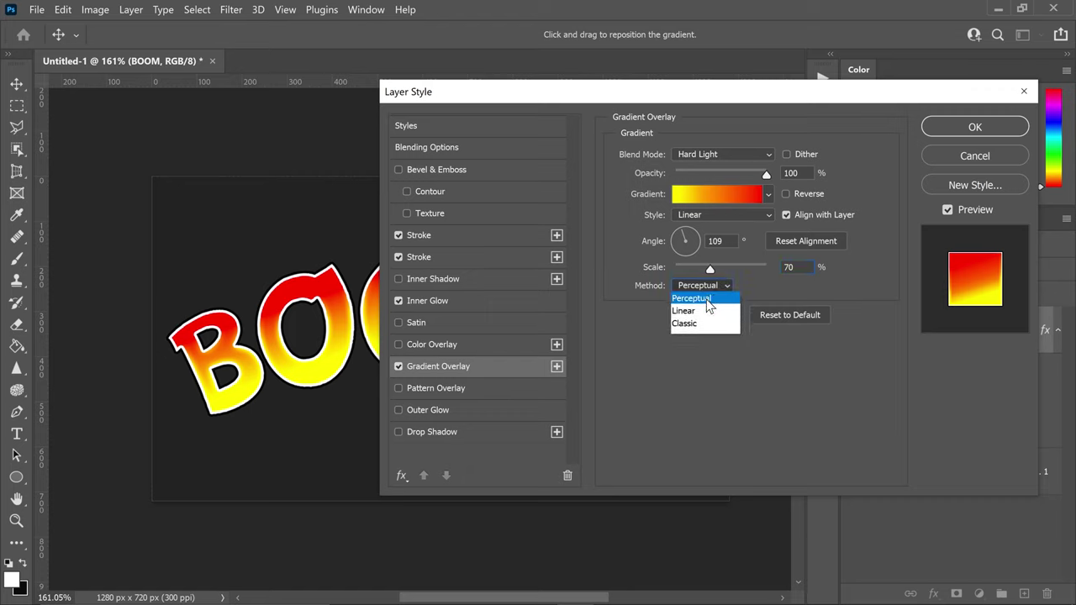
left_click(708, 300)
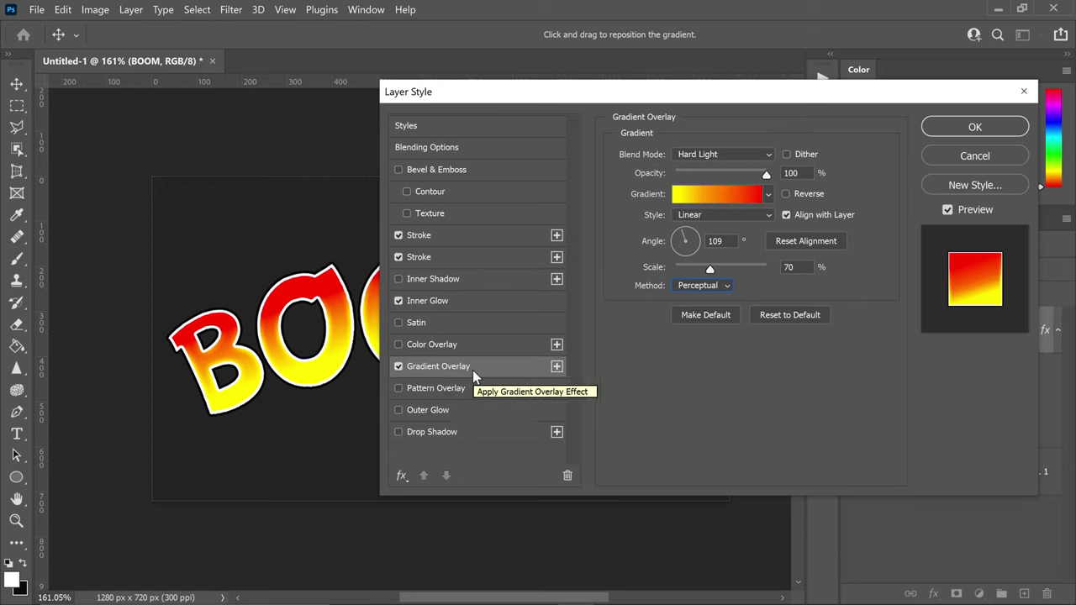
left_click(945, 130)
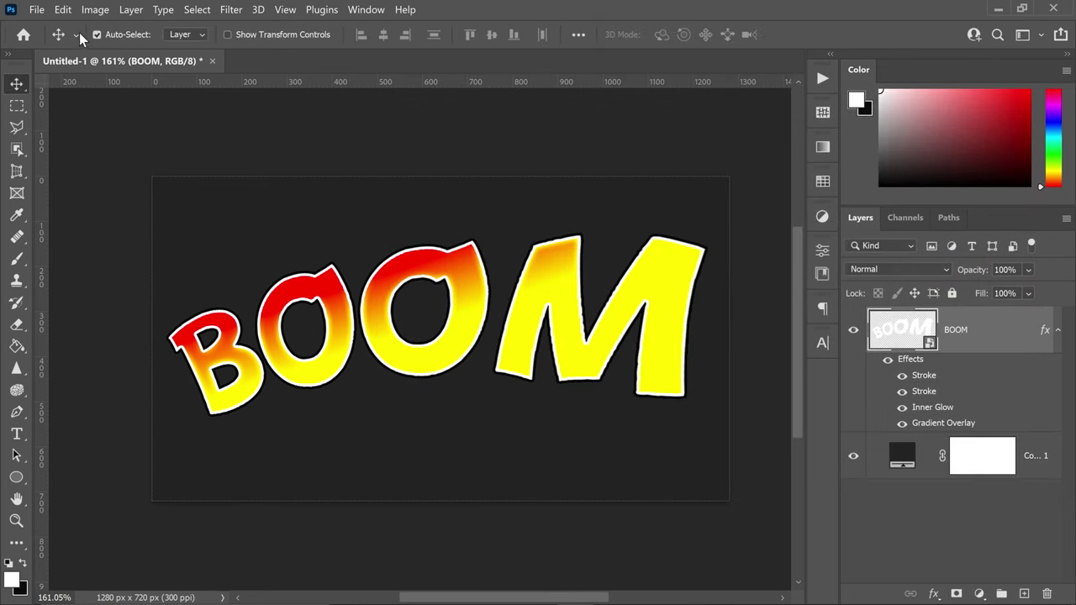
Create a new transparent 1000 × 1000 px document from File > New
left_click(37, 10)
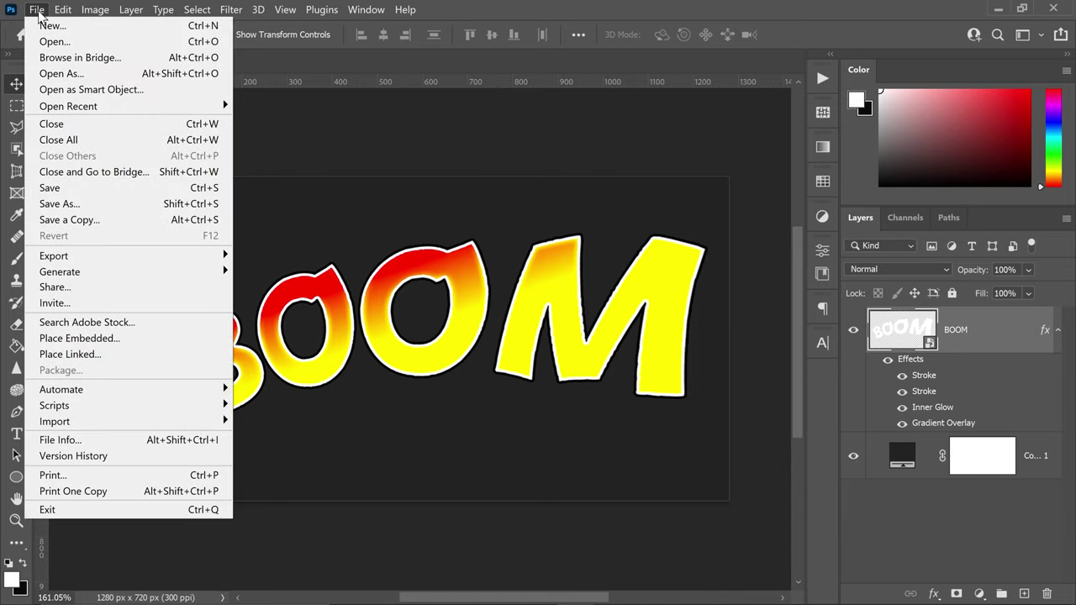
left_click(42, 25)
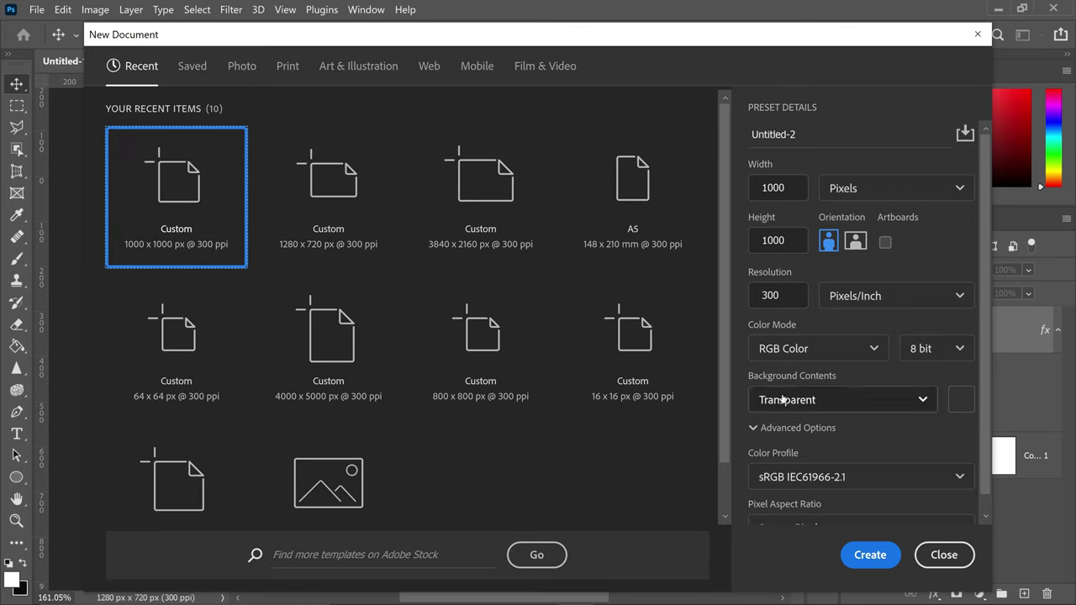
left_click(871, 561)
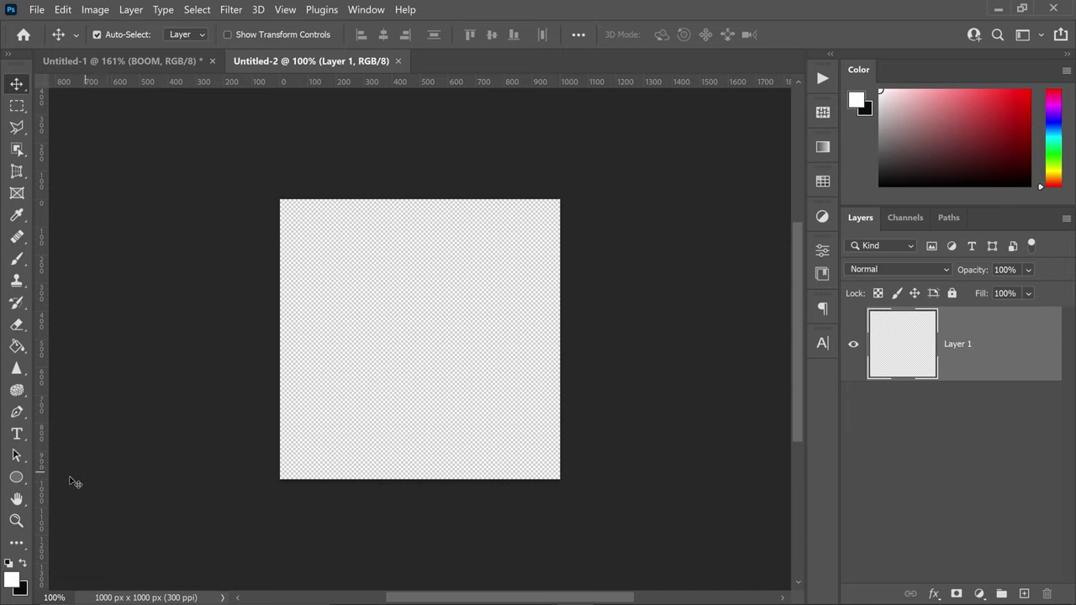
Draw a black, Shift-constrained 721 × 721 px circle with the Ellipse Tool
left_click(23, 477)
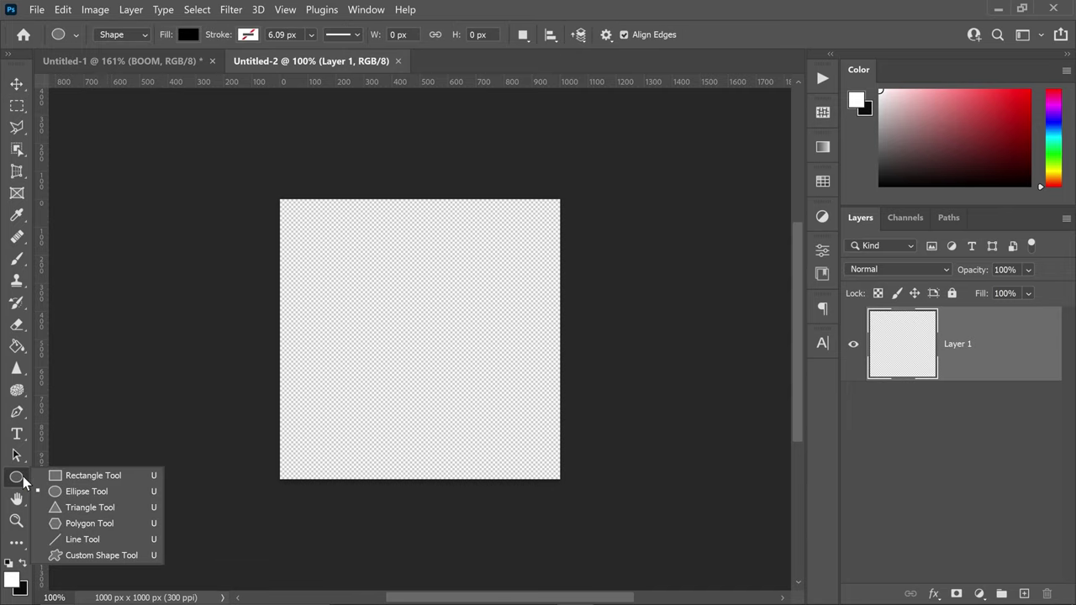
left_click(71, 494)
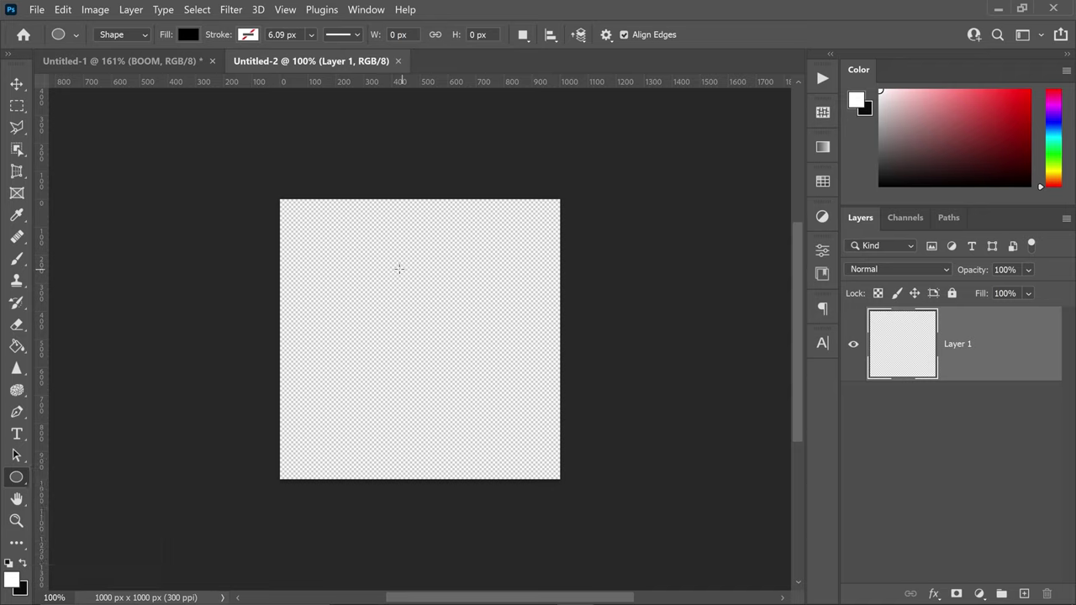
left_click(188, 35)
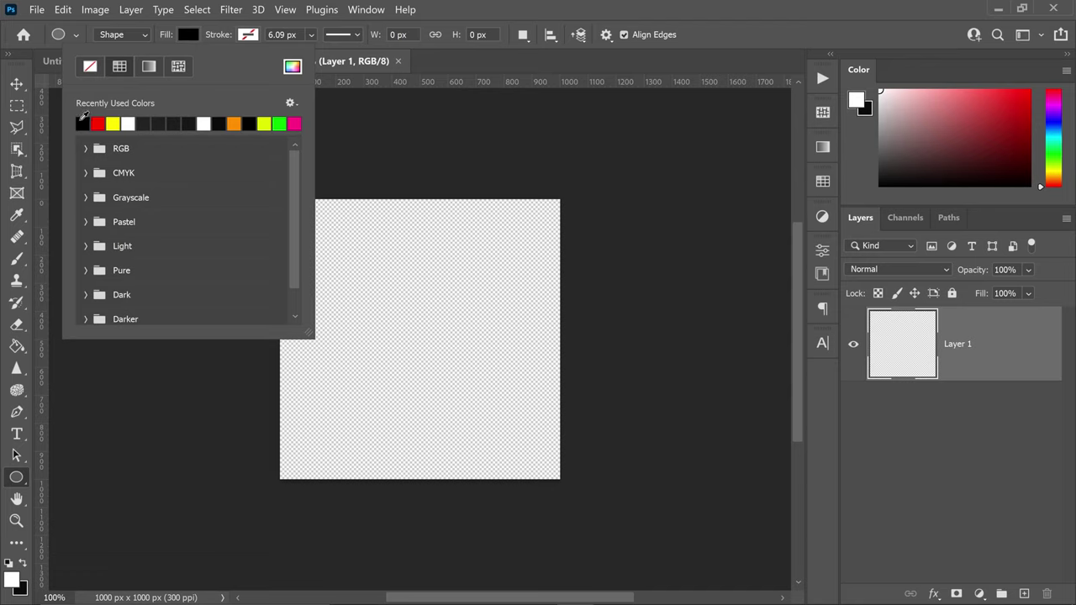
left_click(442, 10)
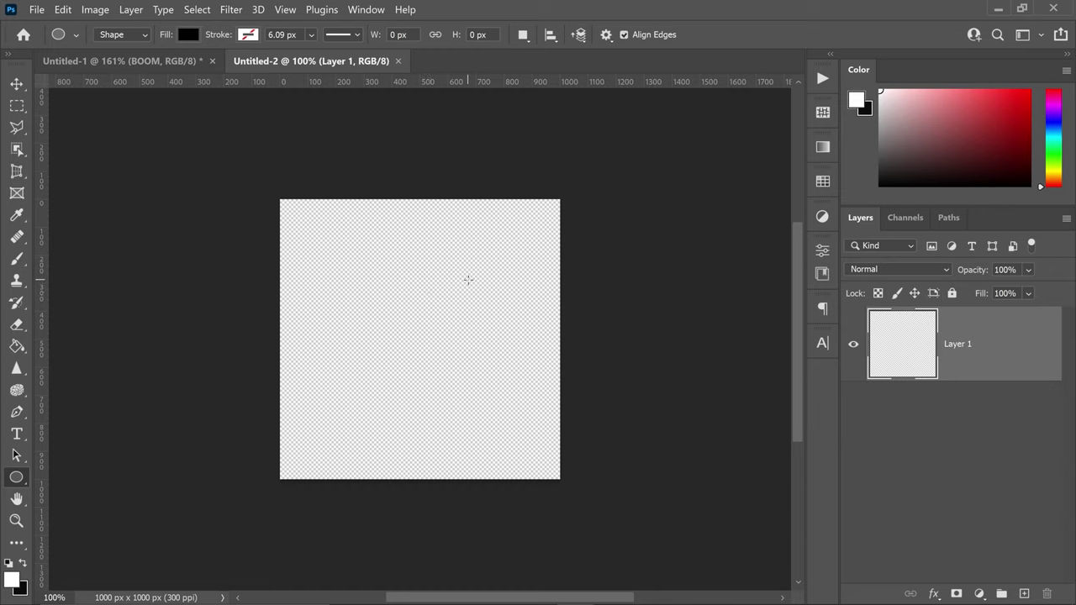
key("shift")
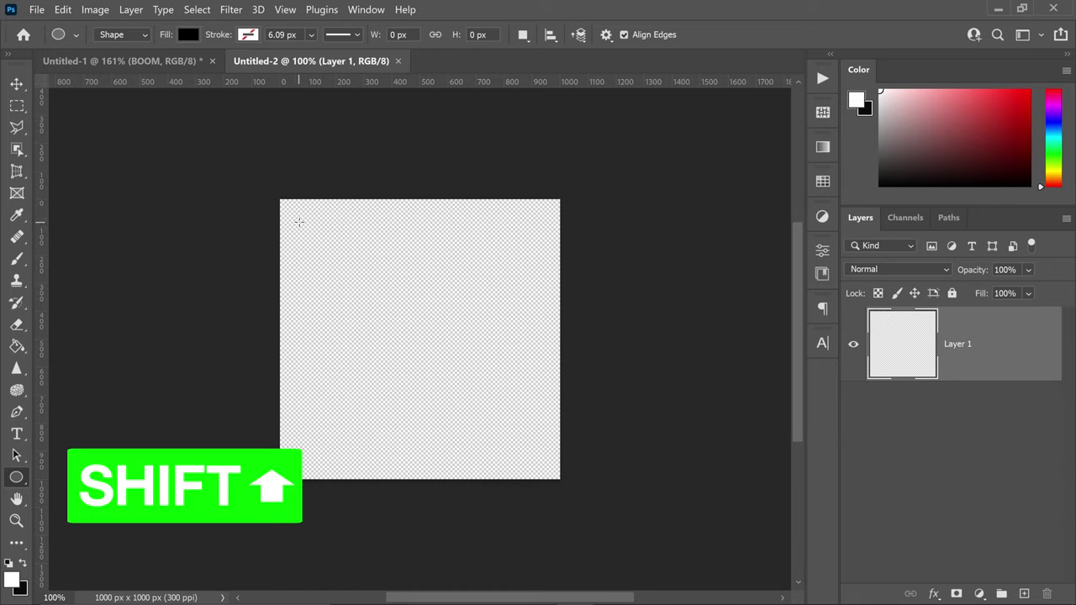
left_click_drag(296, 219, 520, 420)
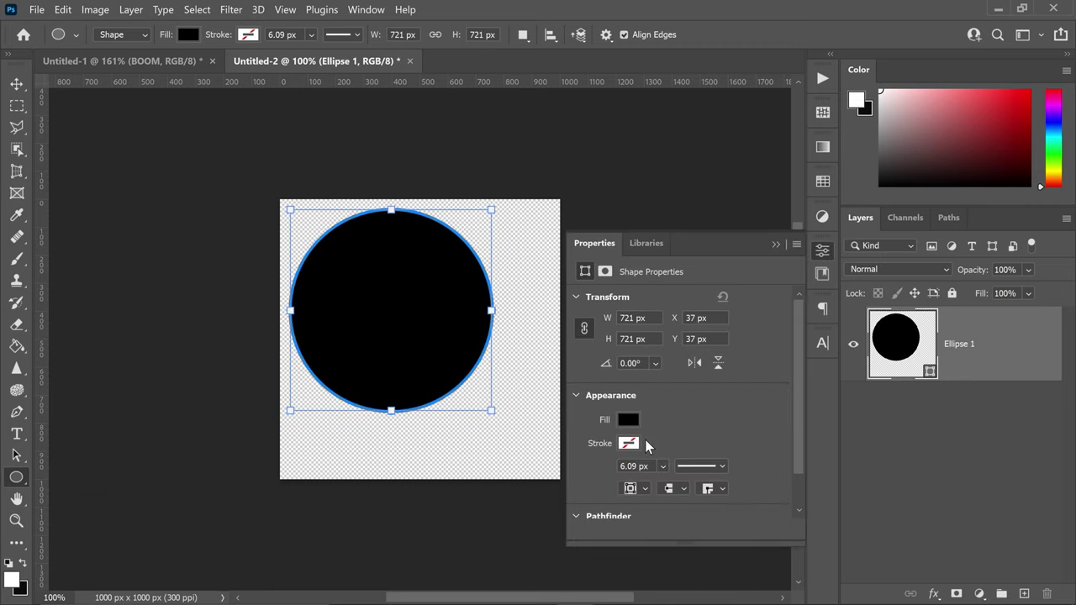
left_click(775, 245)
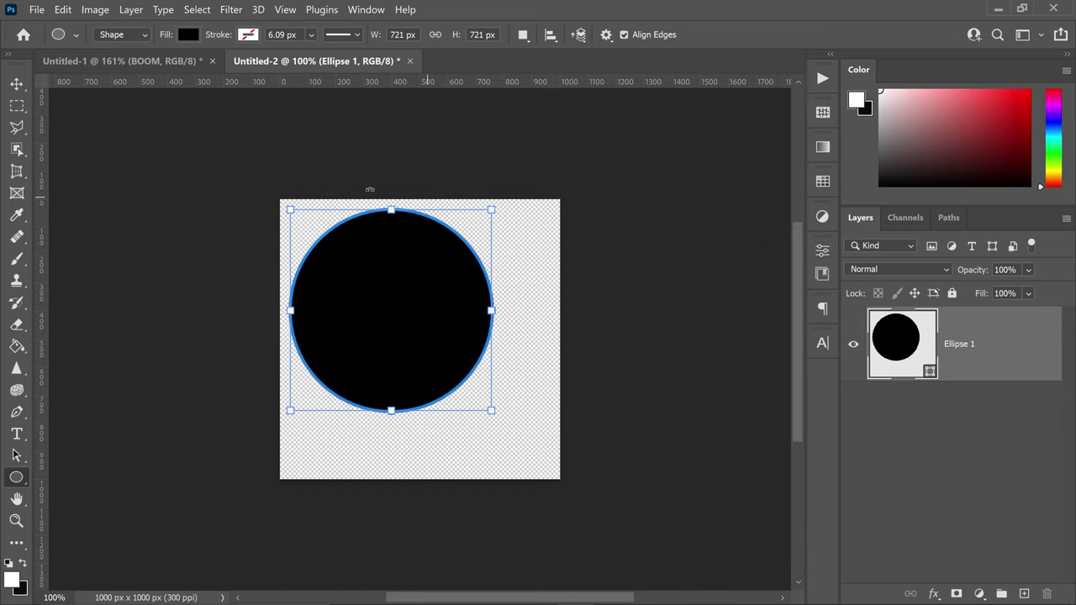
Centre the circle horizontally and vertically on the canvas, then deselect
left_click(18, 87)
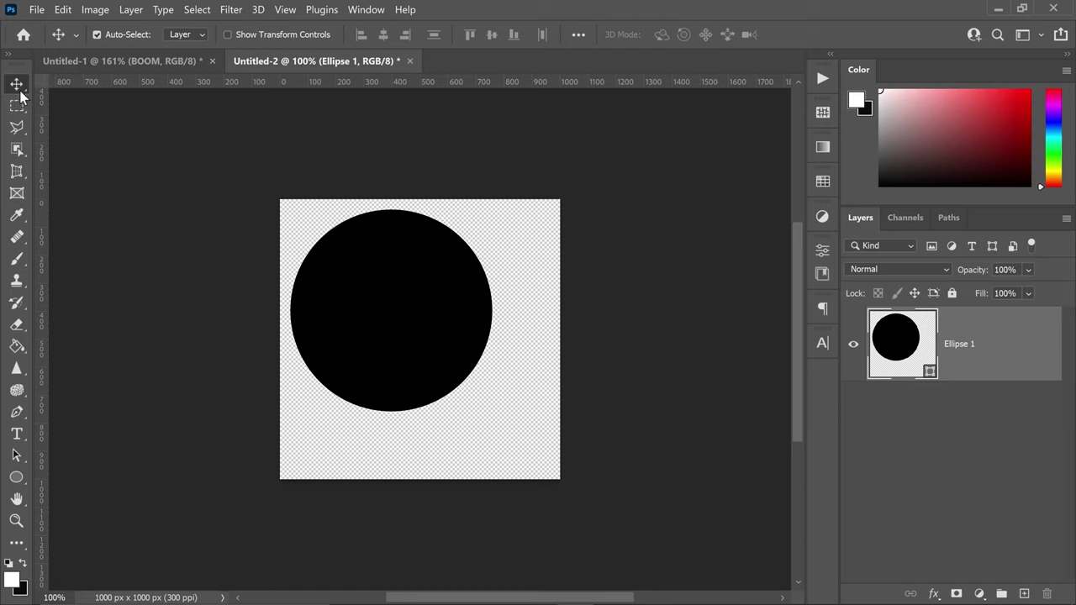
key("ctrl+a")
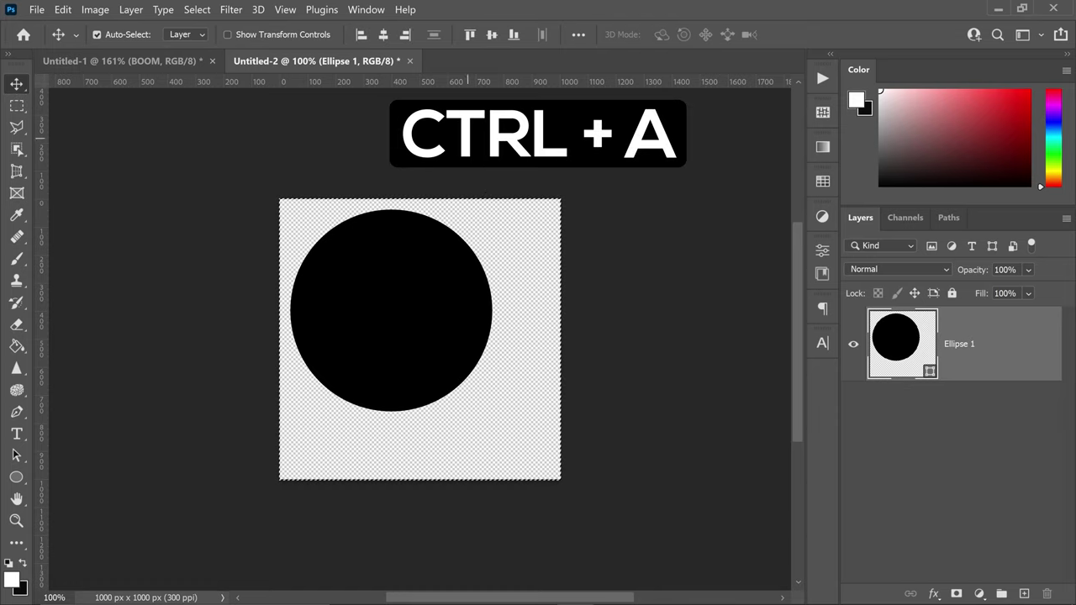
left_click(382, 38)
left_click(493, 36)
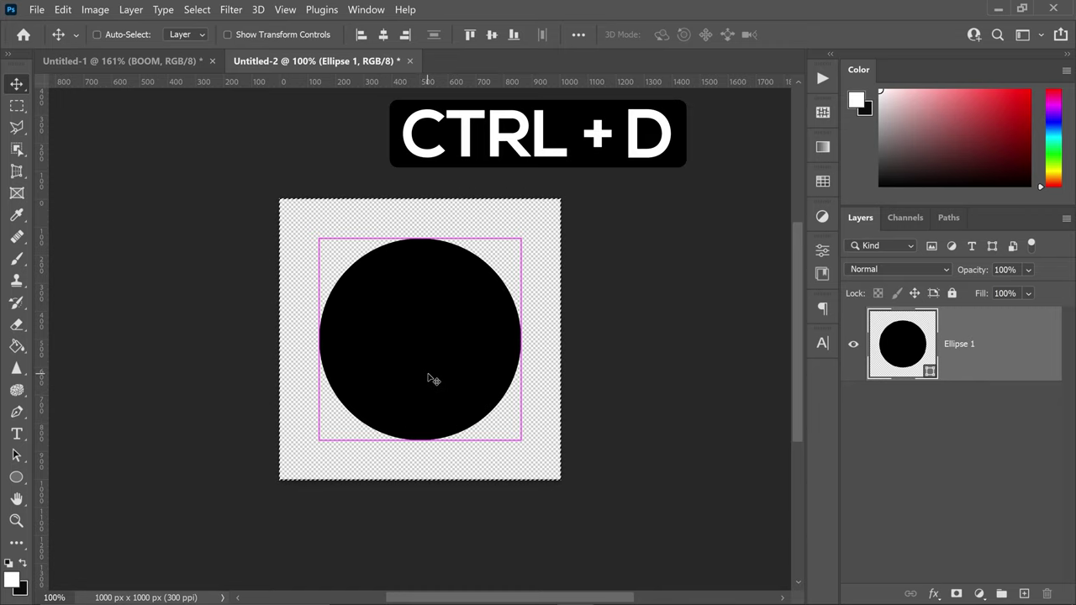
key("ctrl+d")
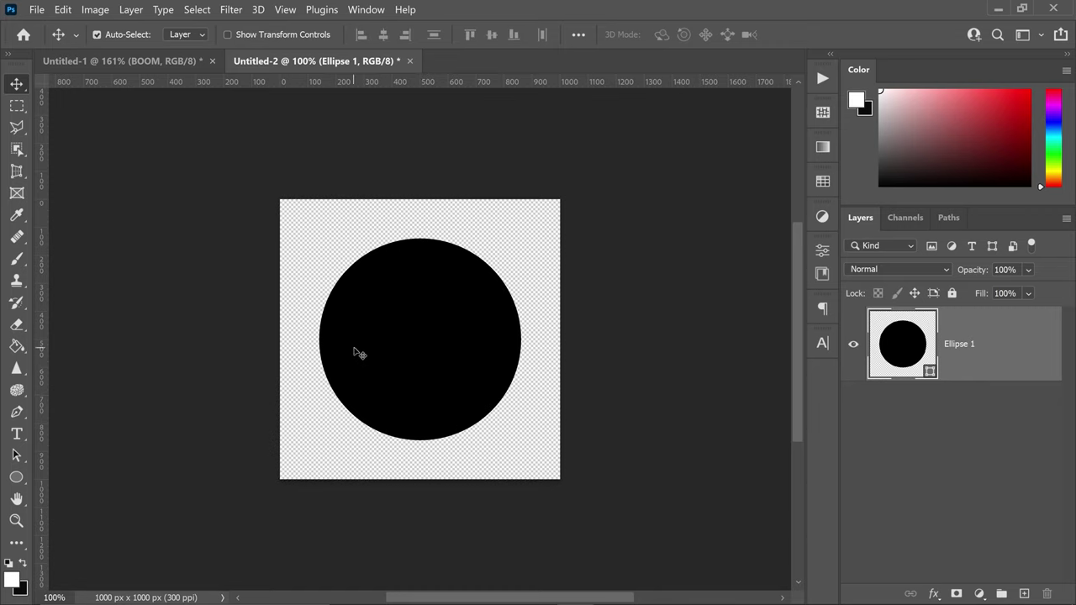
Define the circle as pattern 'black dot 2' and close Untitled-2 without saving
left_click(63, 10)
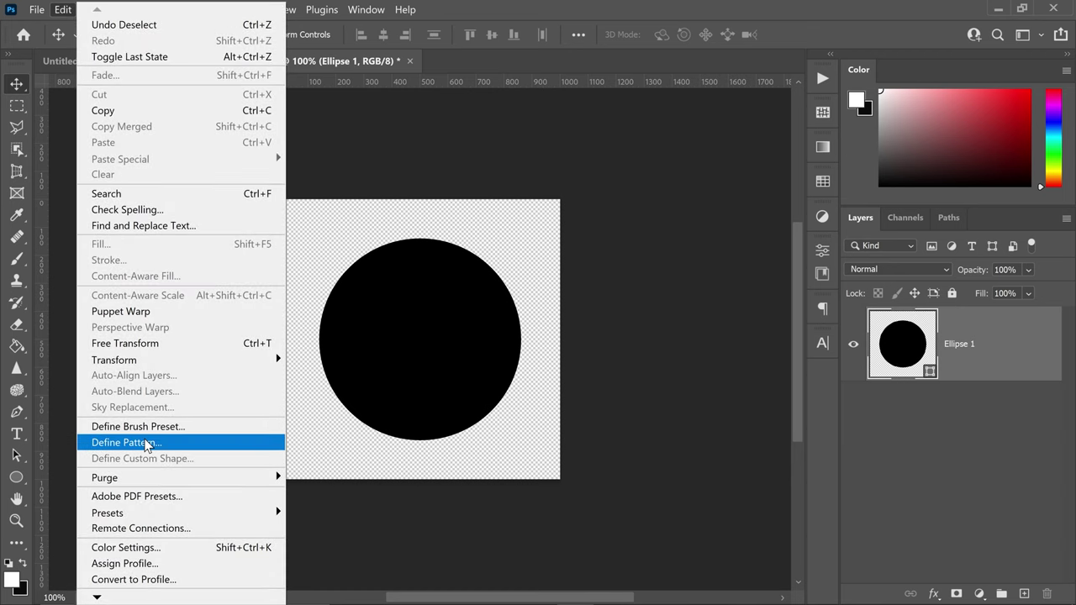
left_click(148, 443)
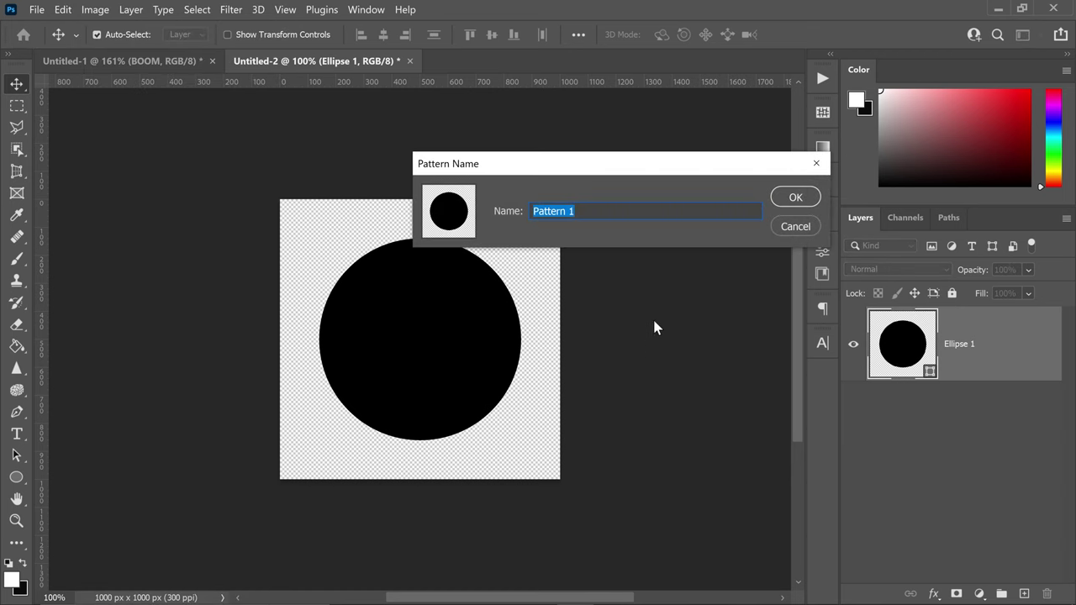
left_click_drag(553, 169, 460, 148)
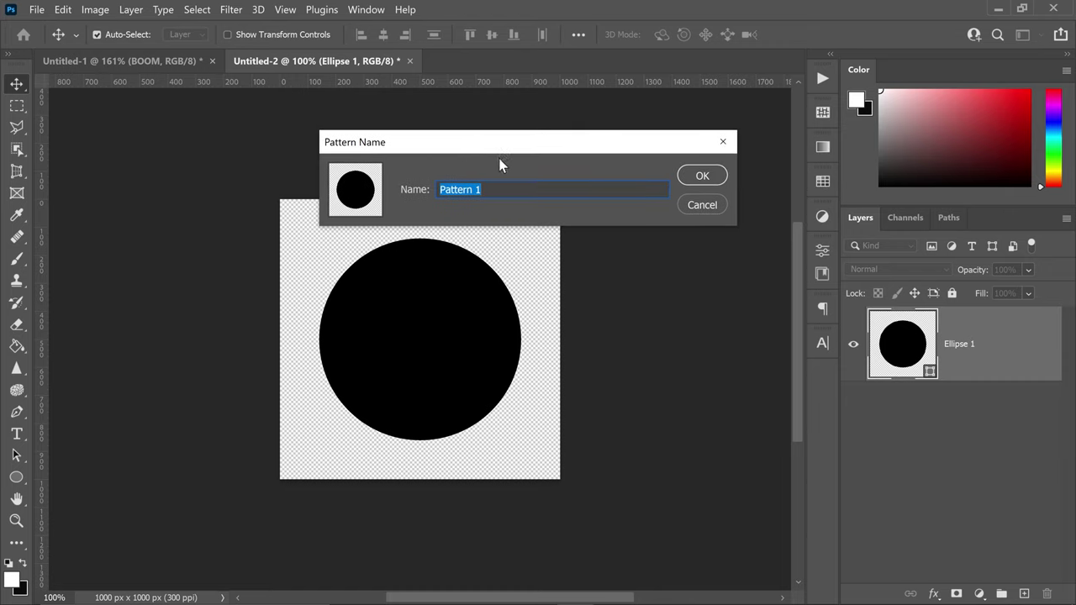
type("black dot 2")
left_click(701, 176)
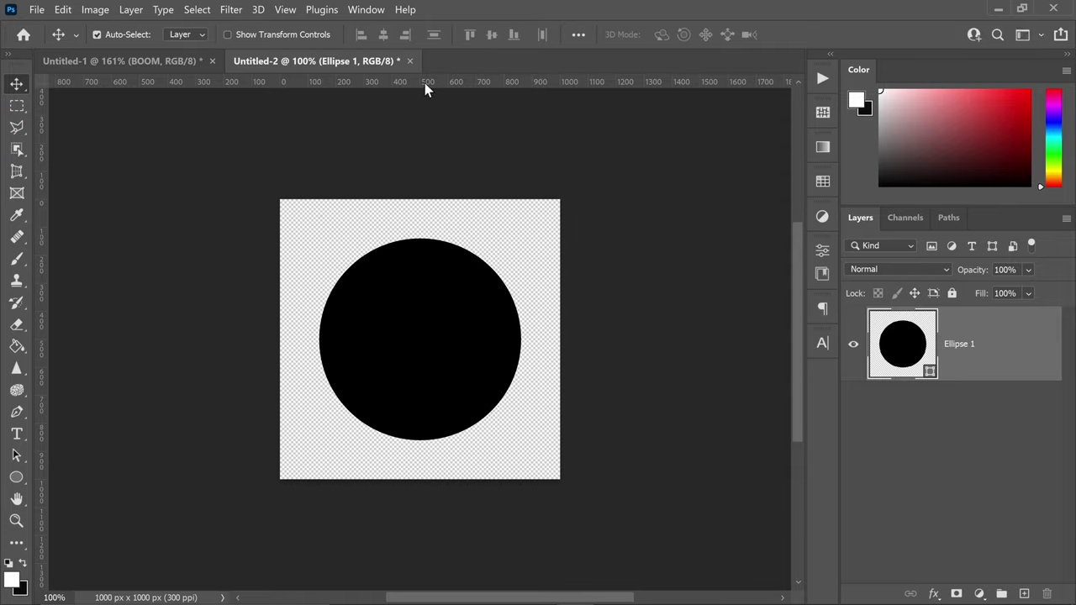
left_click(410, 60)
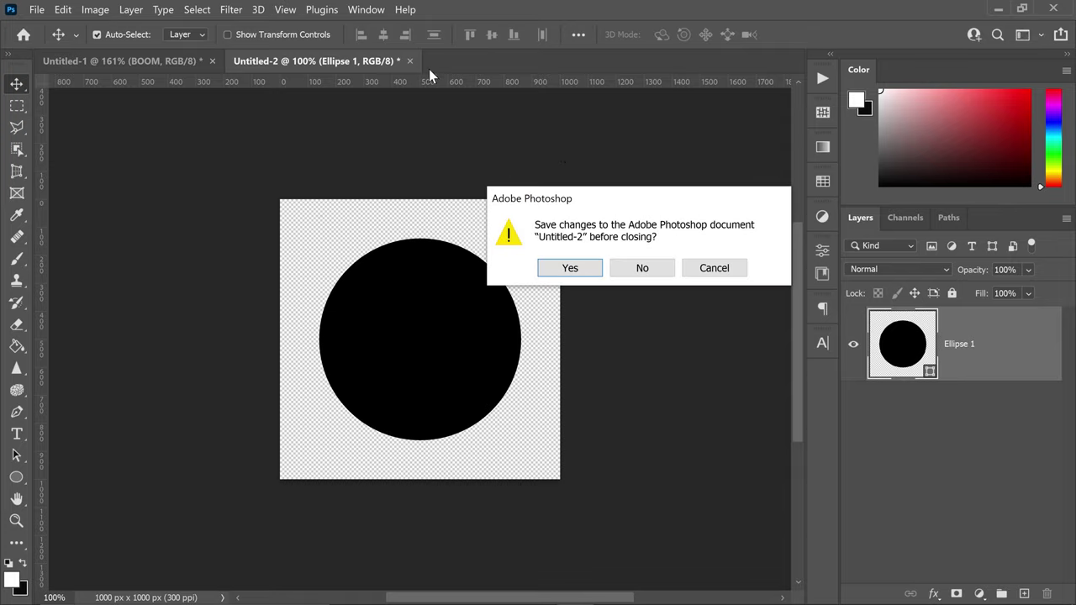
left_click(631, 279)
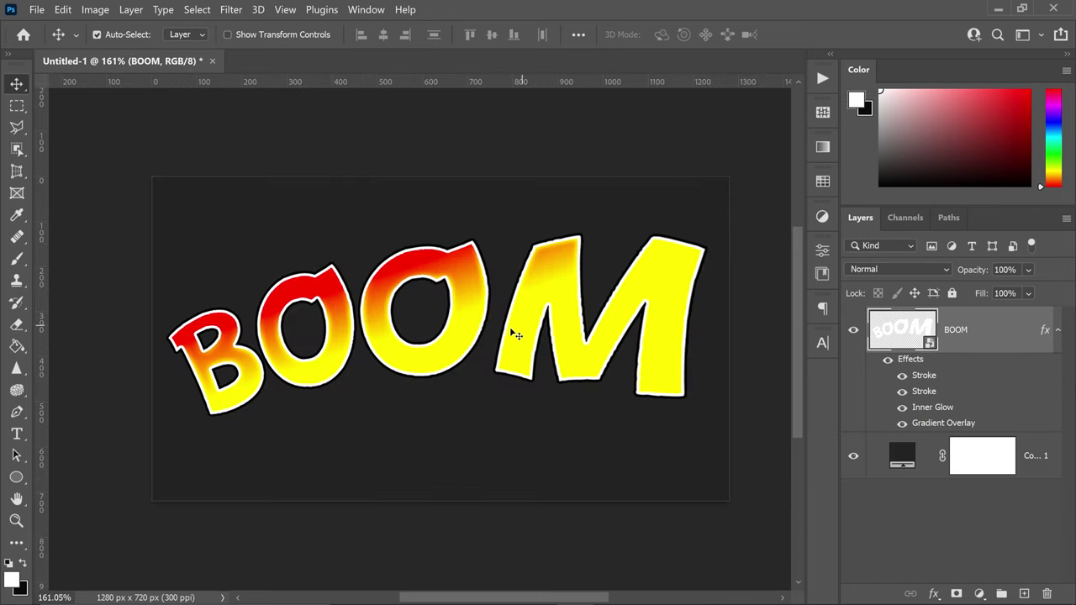
In BOOM's Blending Options, enable Pattern Overlay using the black dot 2 pattern
right_click(993, 333)
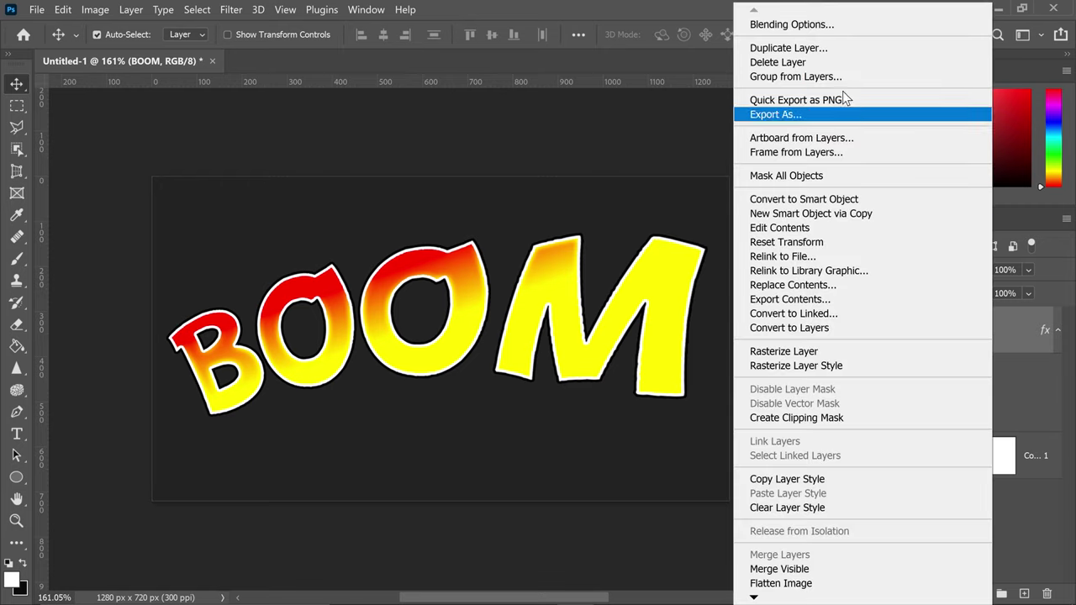
left_click(821, 25)
left_click(454, 367)
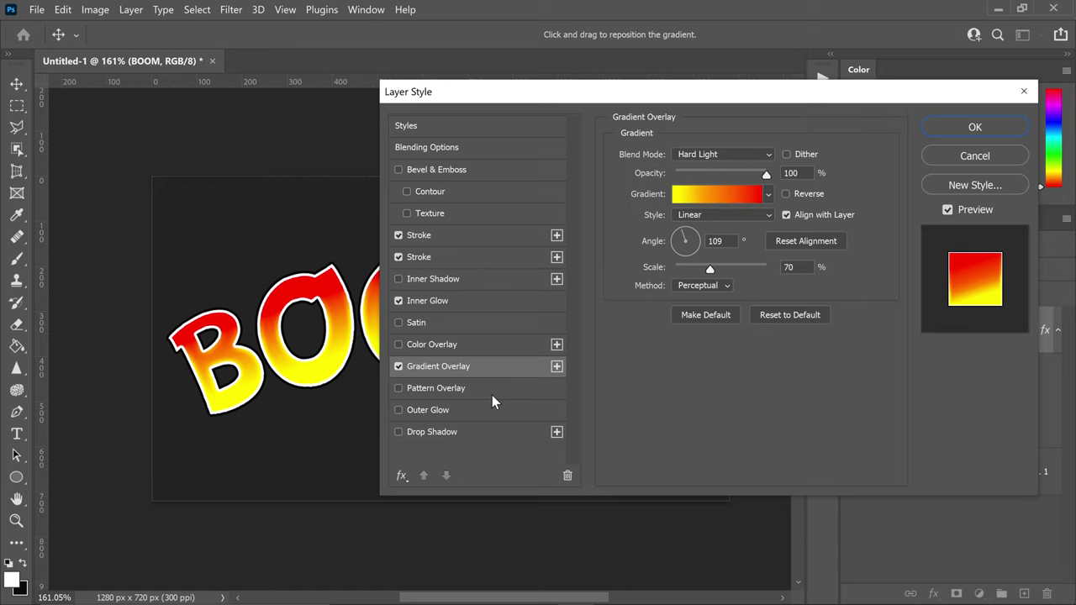
left_click(399, 389)
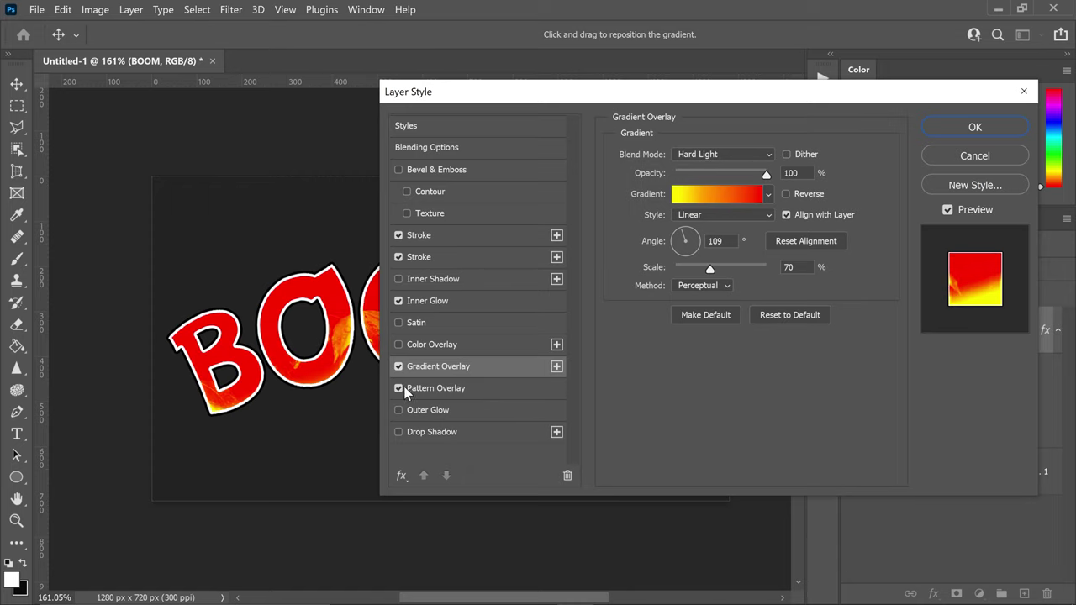
left_click(424, 388)
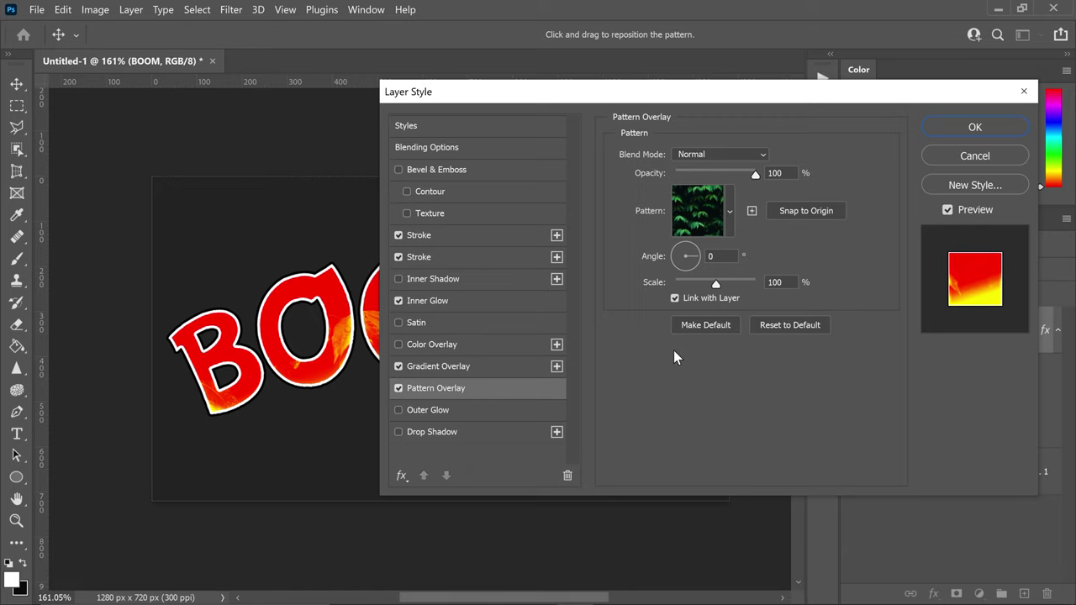
left_click(730, 212)
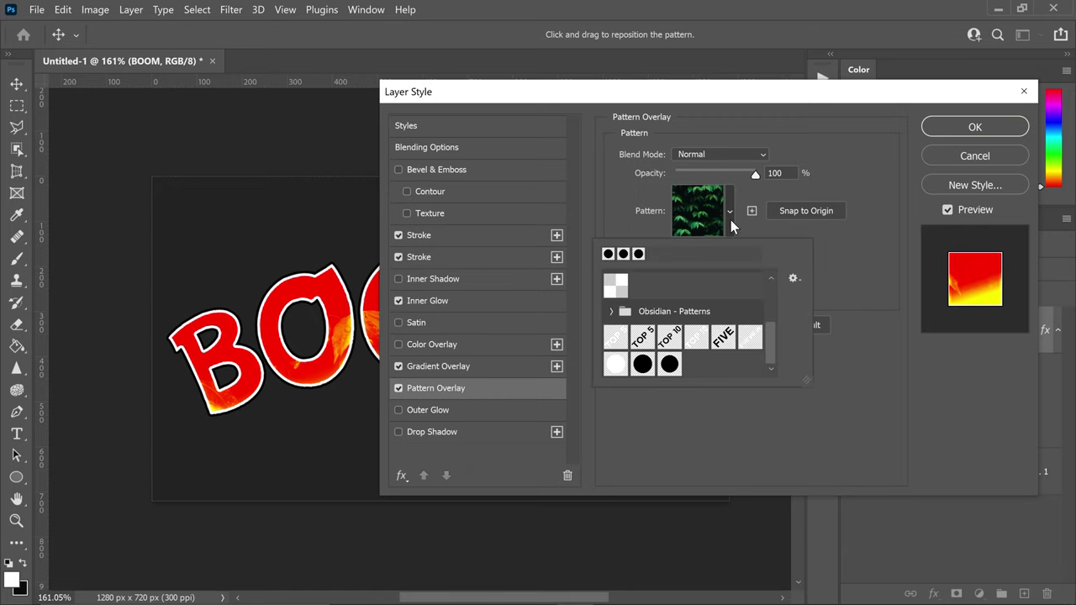
scroll(710, 290, "up", 1)
scroll(712, 288, "down", 1)
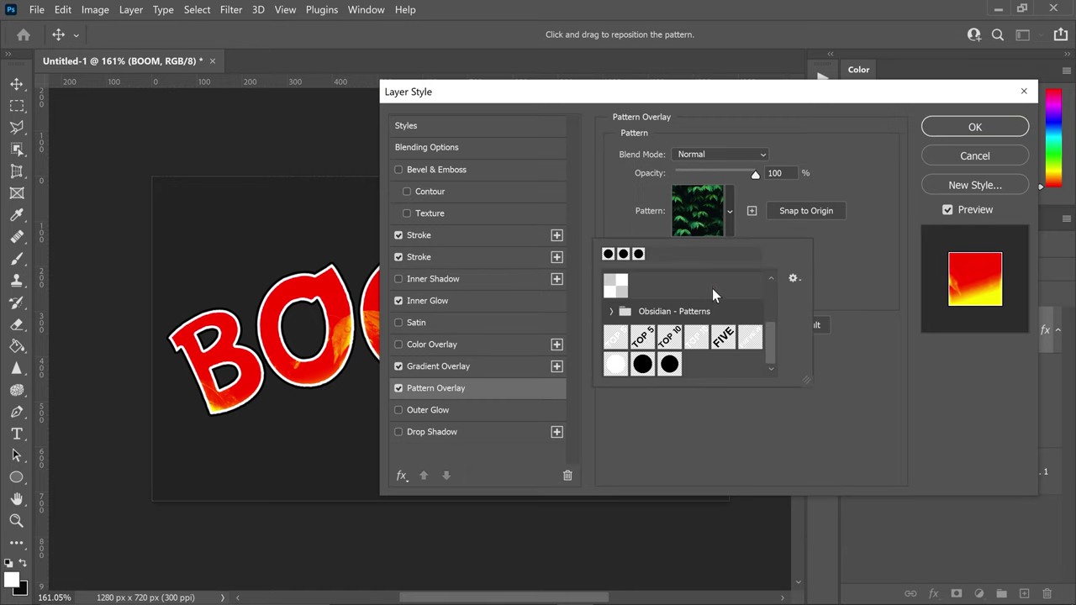
left_click(669, 363)
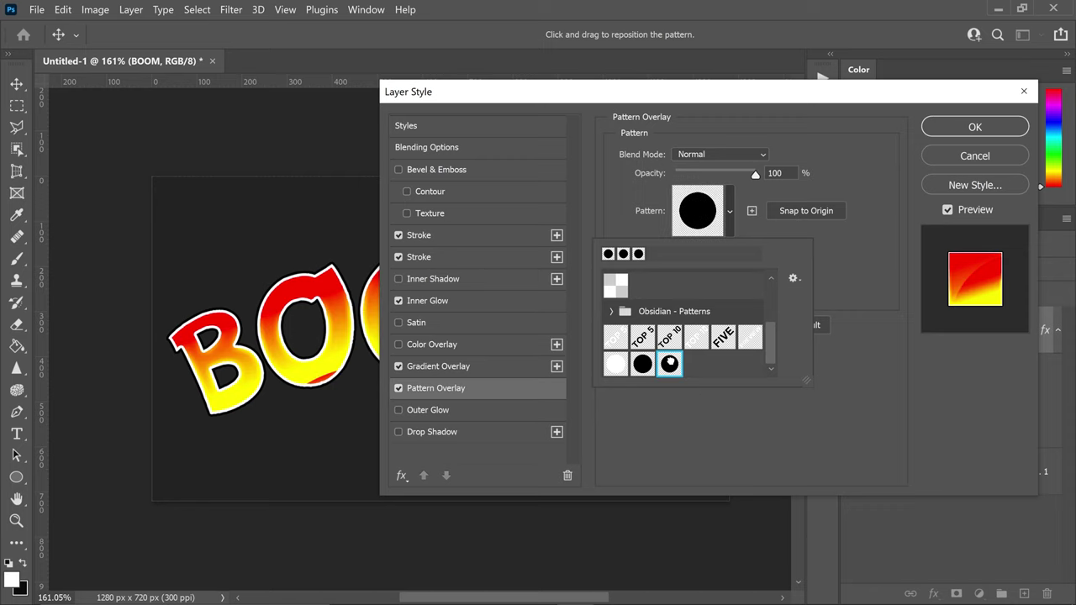
left_click(859, 290)
Set the pattern overlay opacity to 40% and scale to 2%
key("Right")
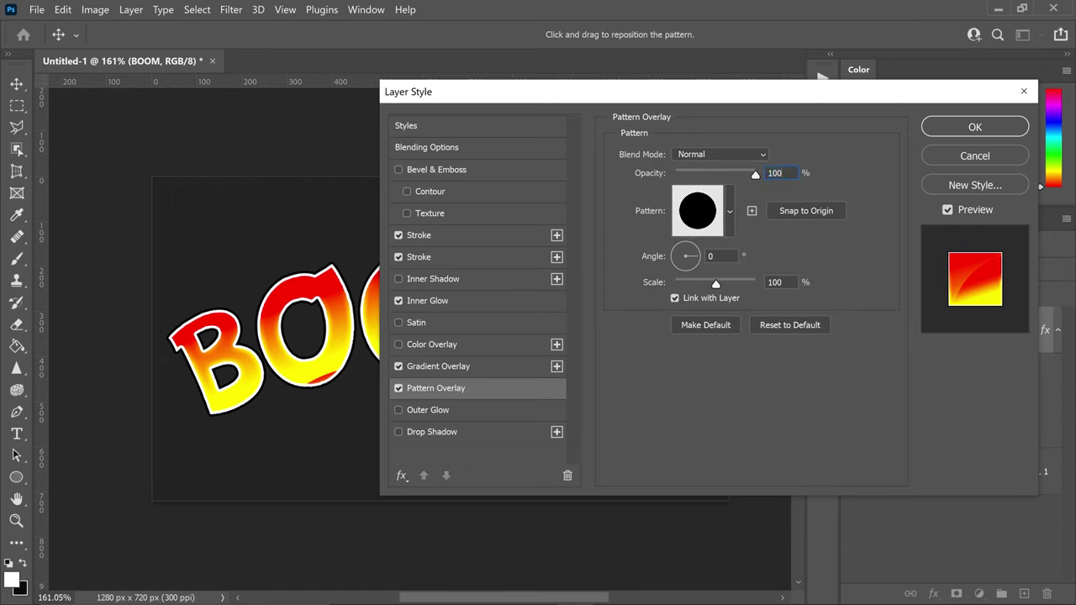
key("ctrl+a")
type("40")
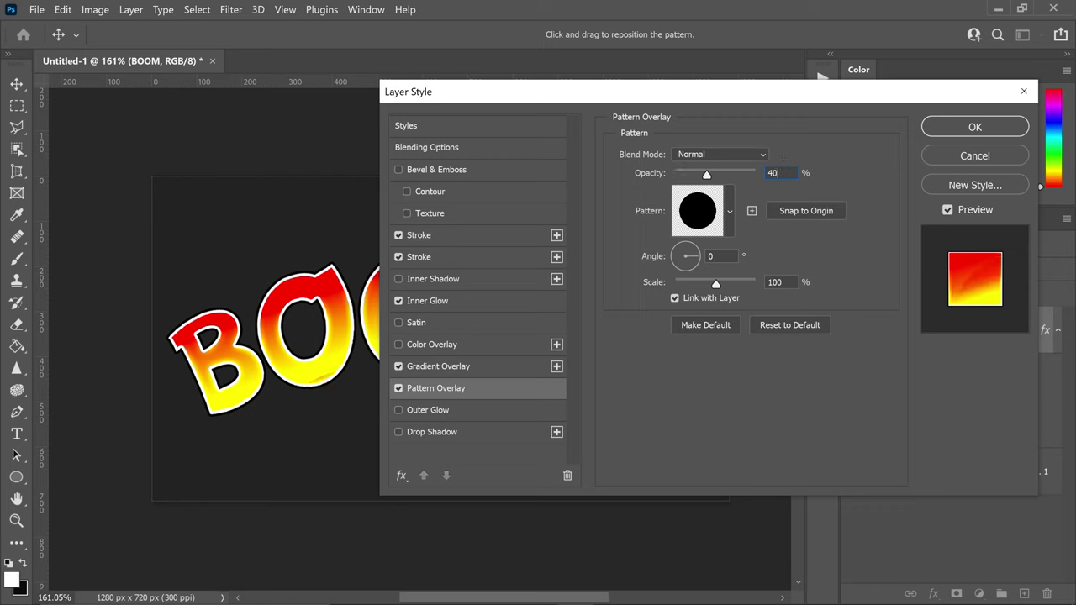
left_click(774, 281)
type("2")
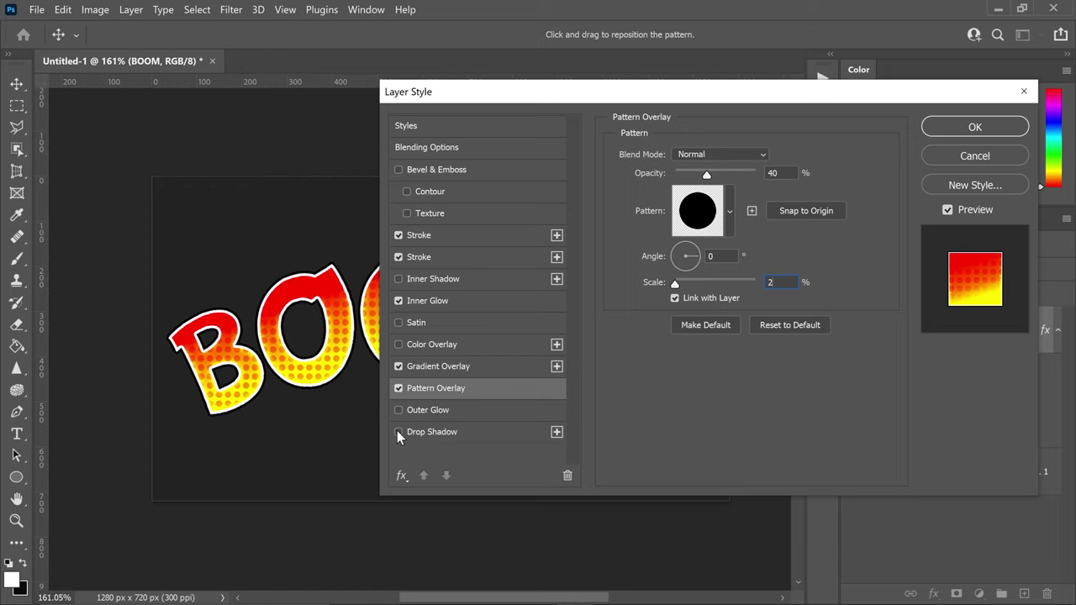
Enable Drop Shadow at 100% opacity with a 137° angle, not using global light
left_click(426, 431)
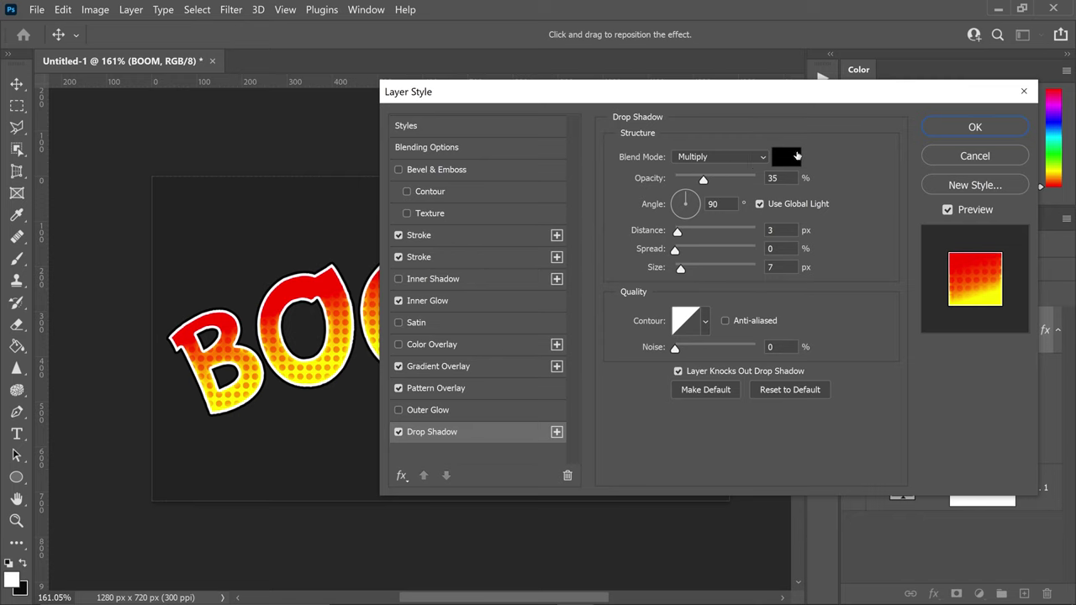
left_click(780, 178)
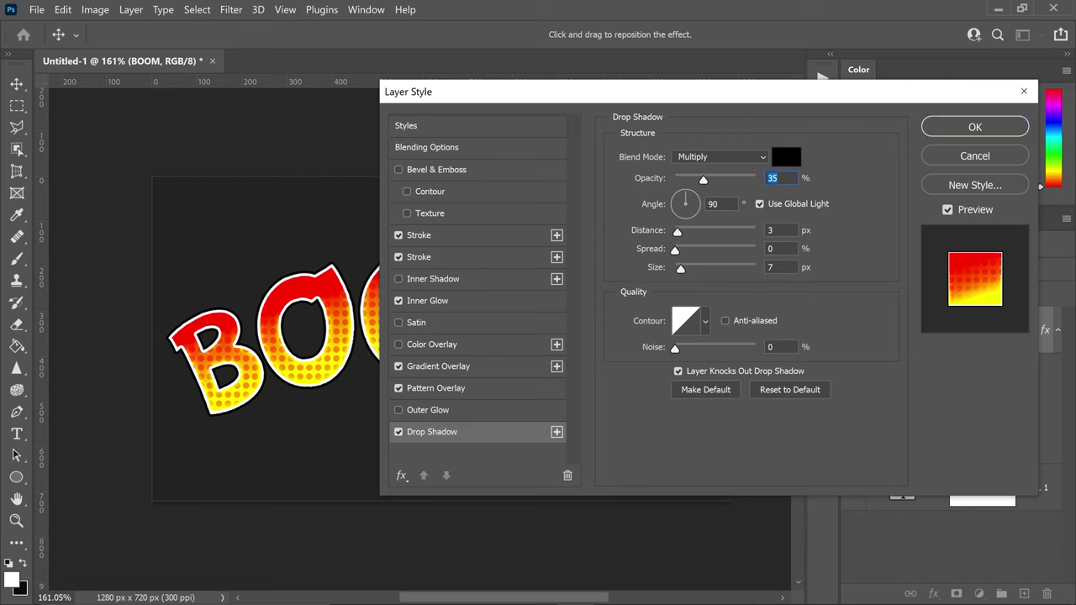
left_click(755, 178)
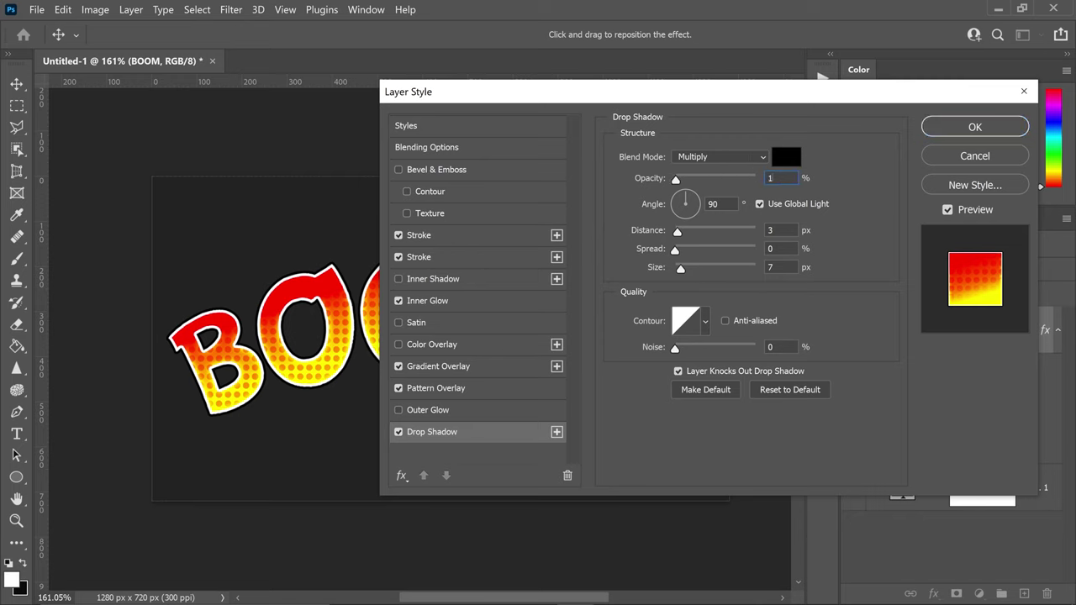
left_click(761, 203)
left_click(714, 204)
type("137")
Set shadow distance 20 px, spread 40%, size 18 px, and pick a new contour preset
left_click(782, 229)
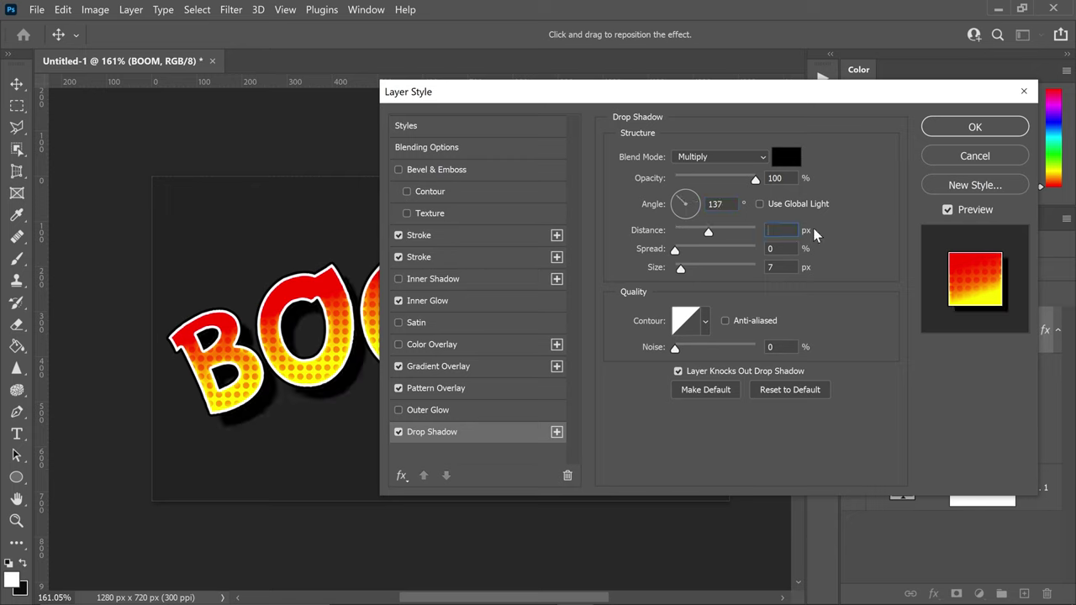
type("2")
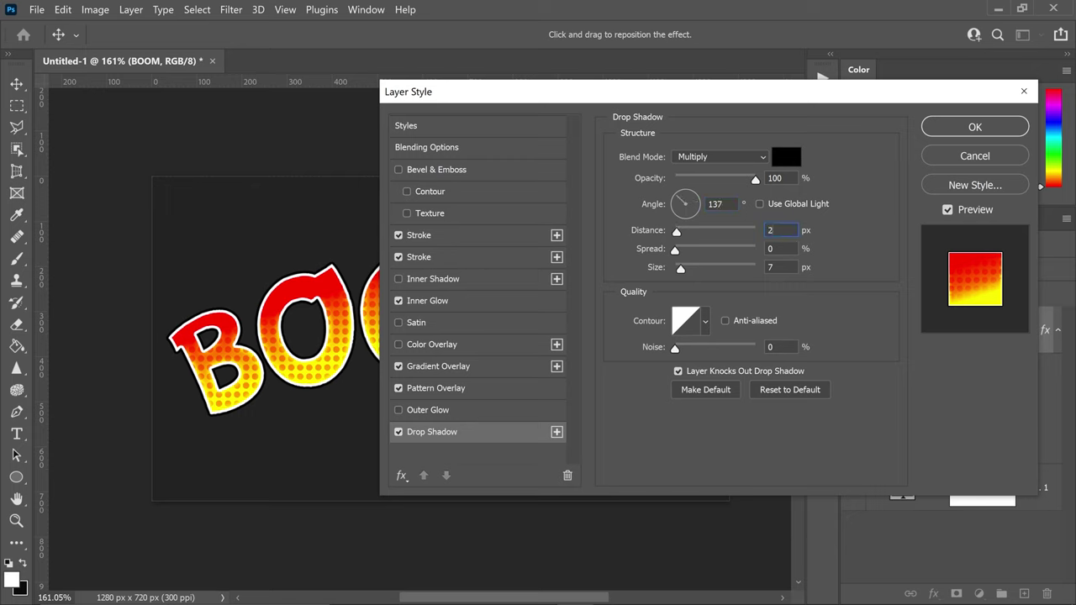
type("0")
key("Tab")
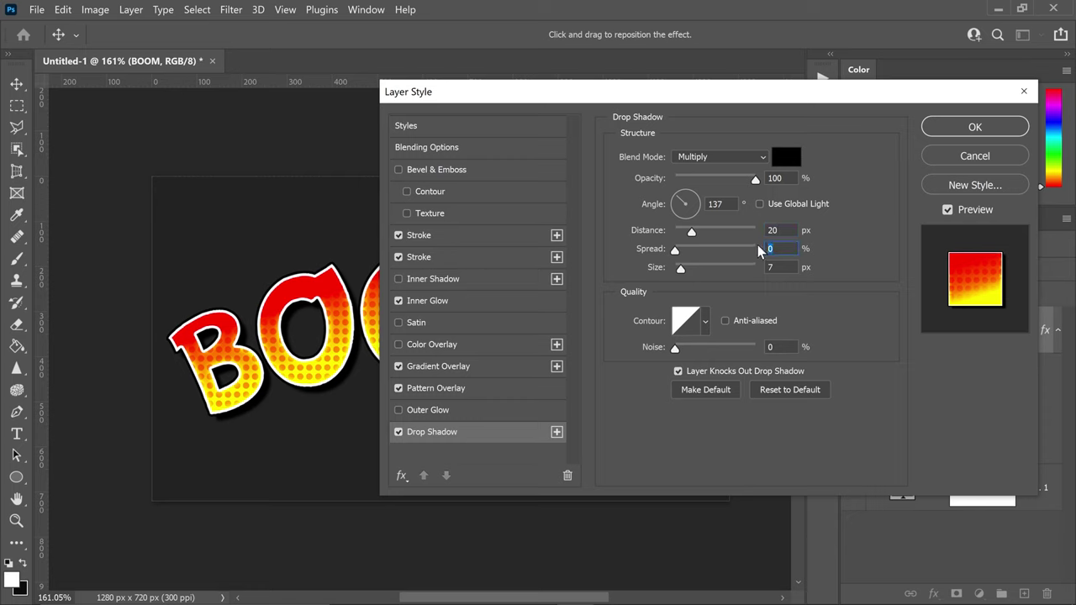
type("40")
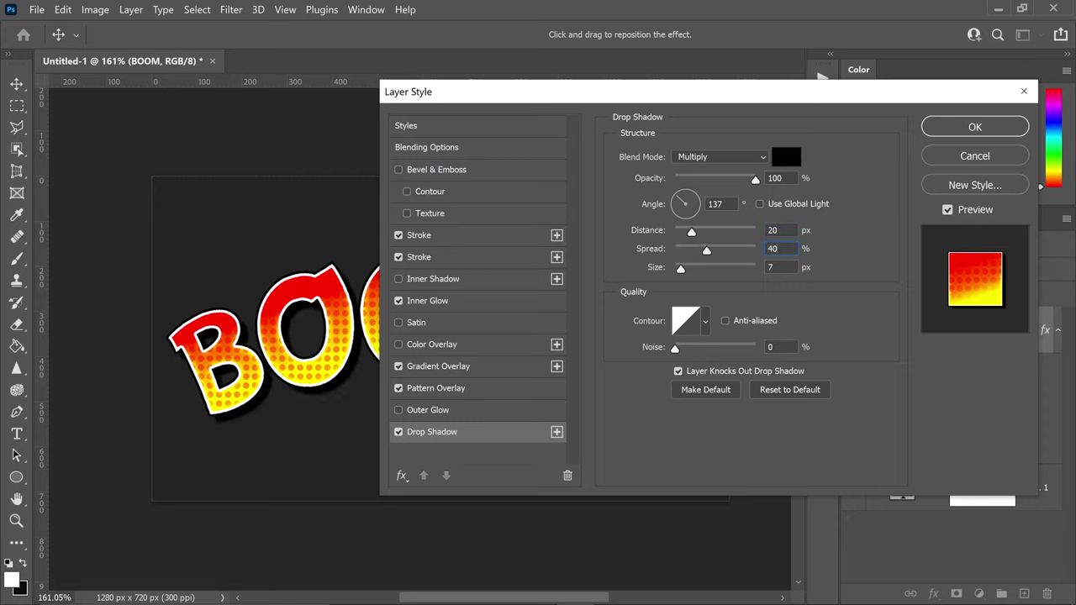
key("Tab")
type("18")
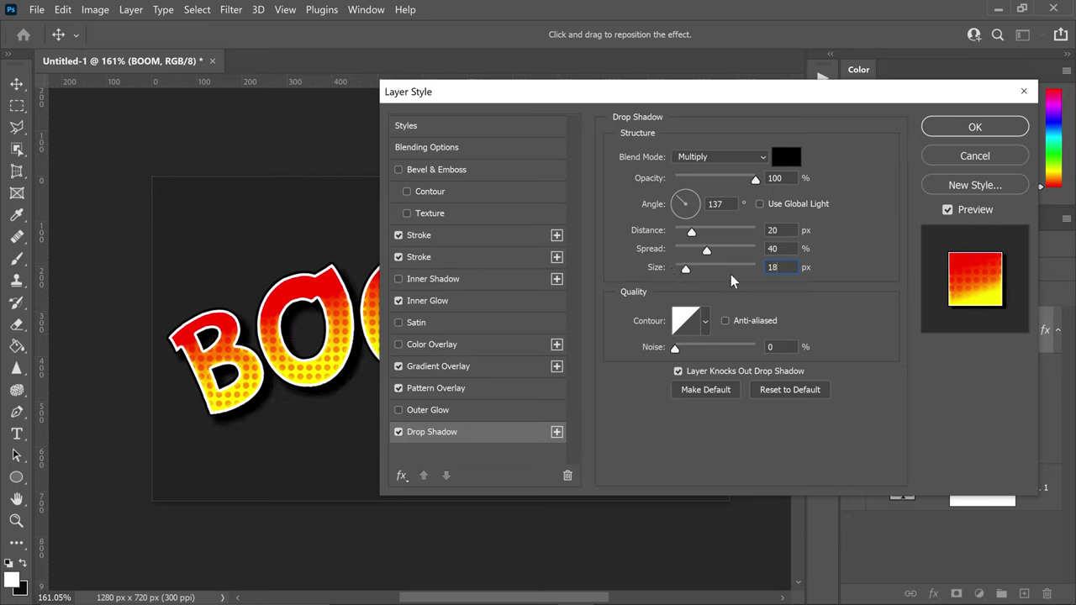
left_click(706, 321)
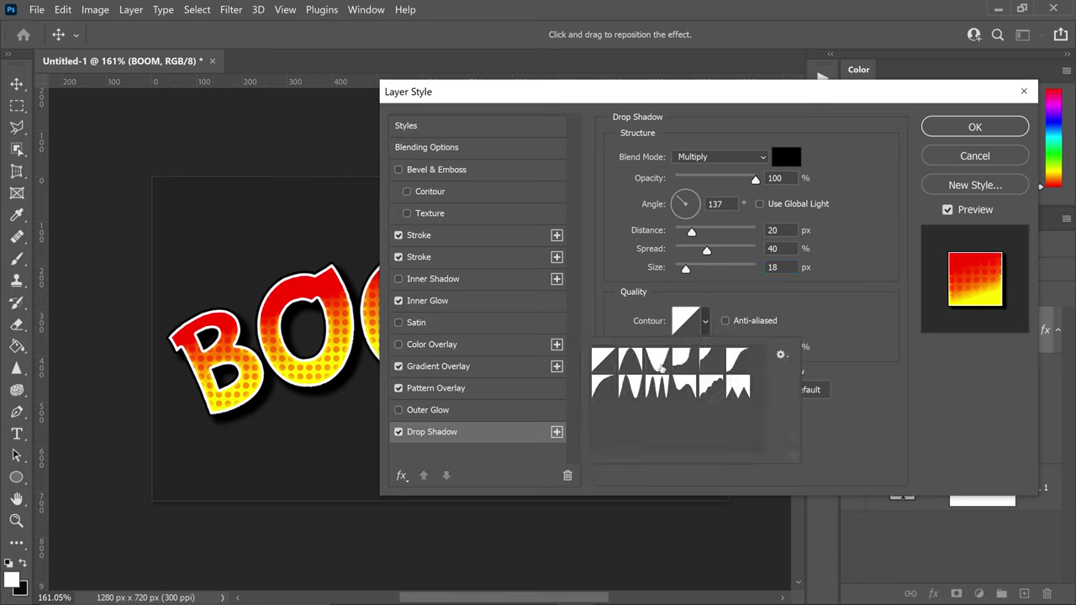
left_click(713, 362)
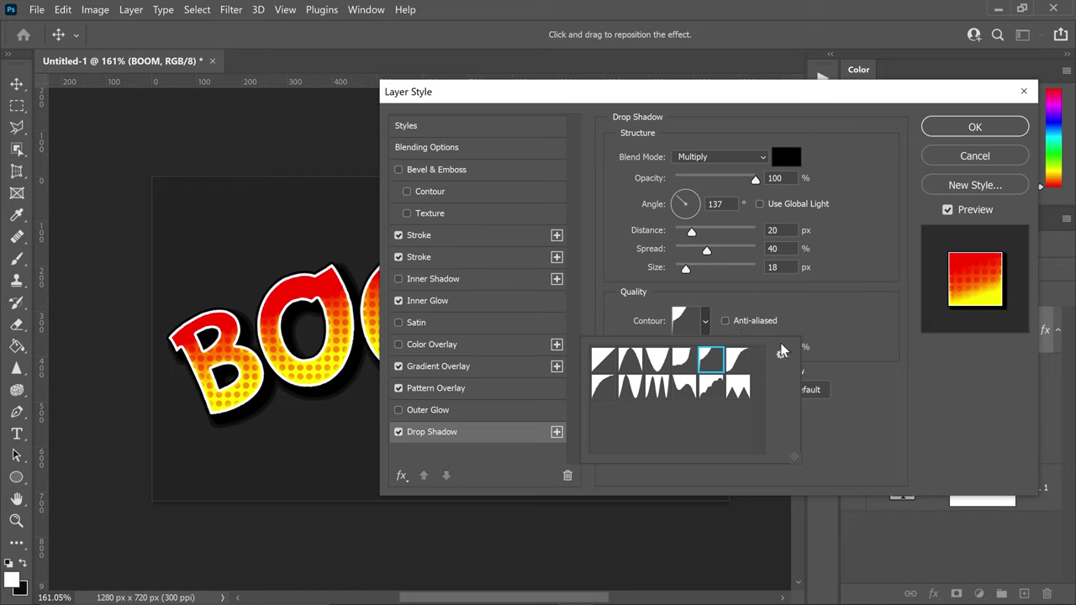
left_click(847, 338)
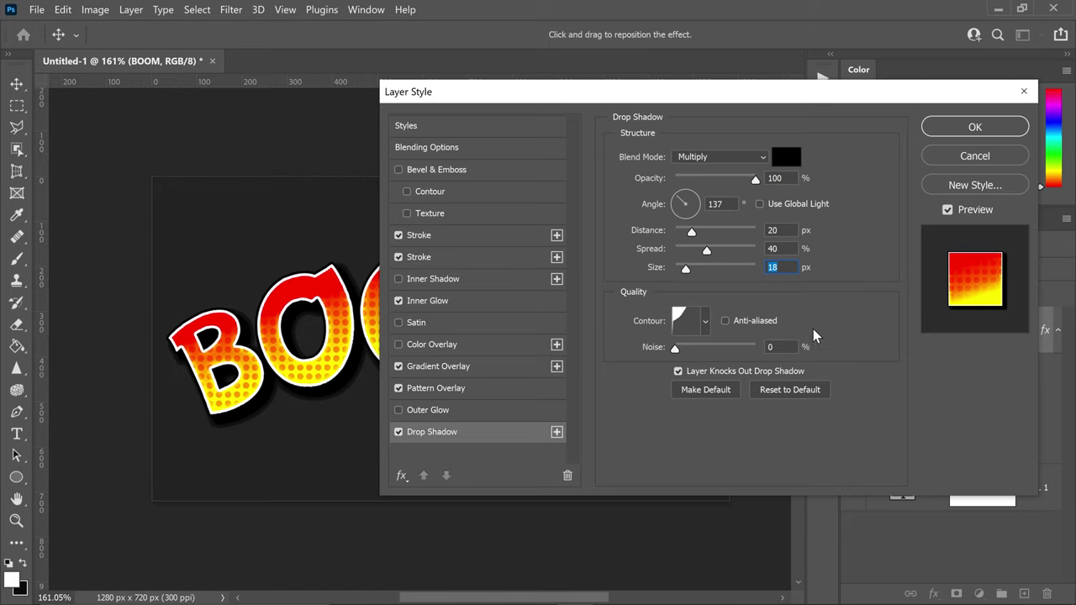
Save BOOM's effects as new style 'Boom Cartoon Effect' and close Layer Style with OK
left_click(435, 127)
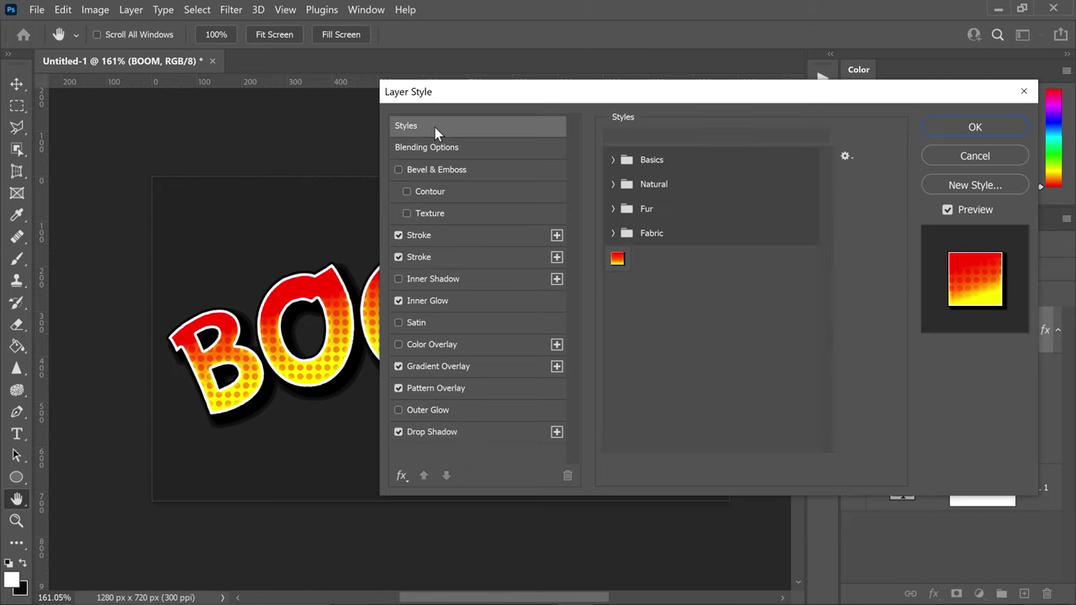
left_click(969, 184)
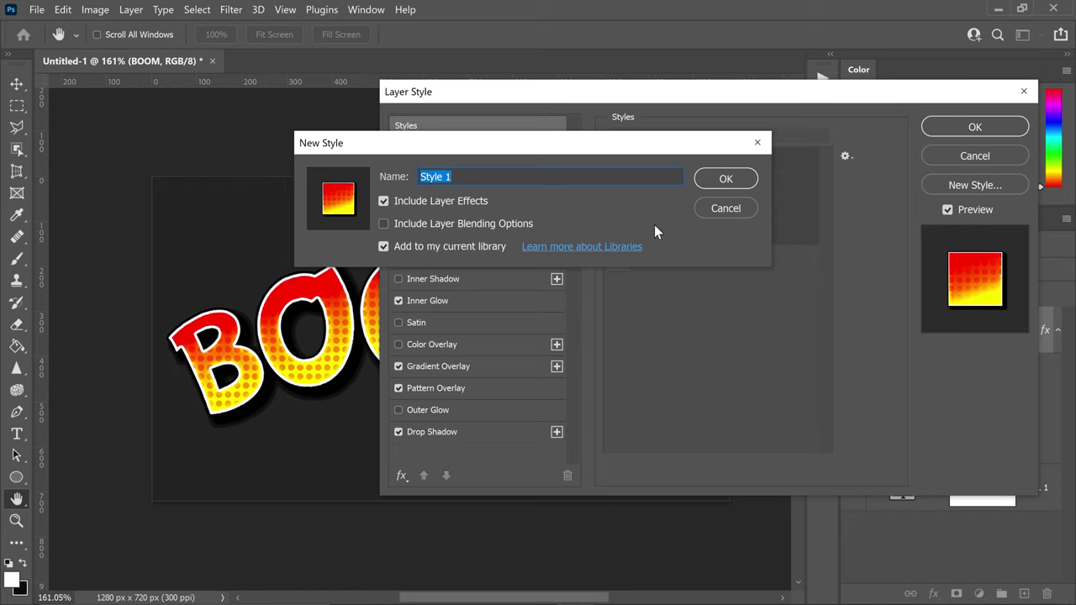
type("Boom Cartoon Effect")
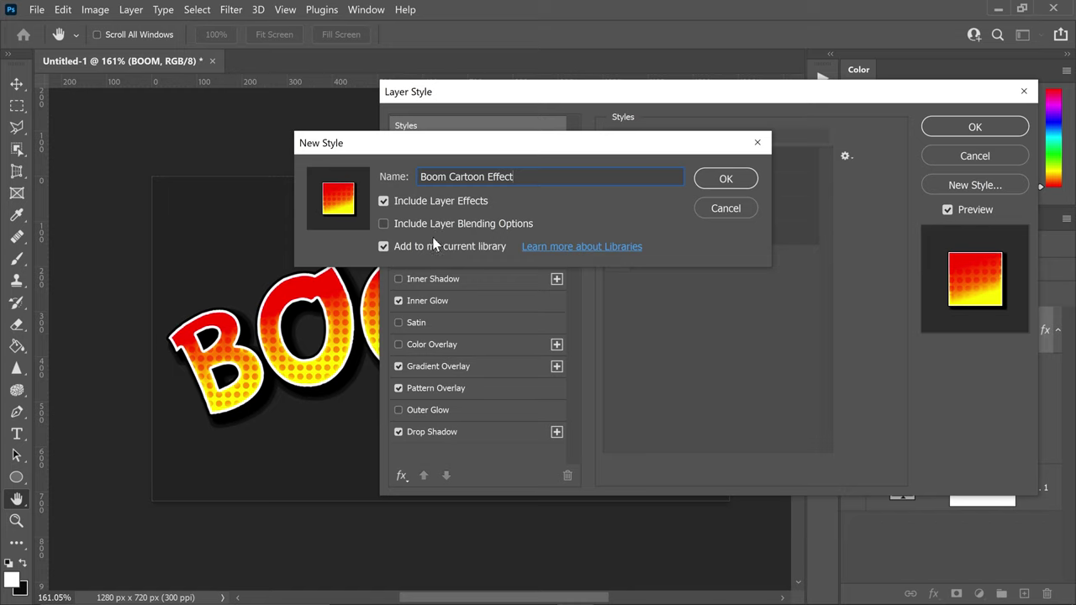
left_click(720, 179)
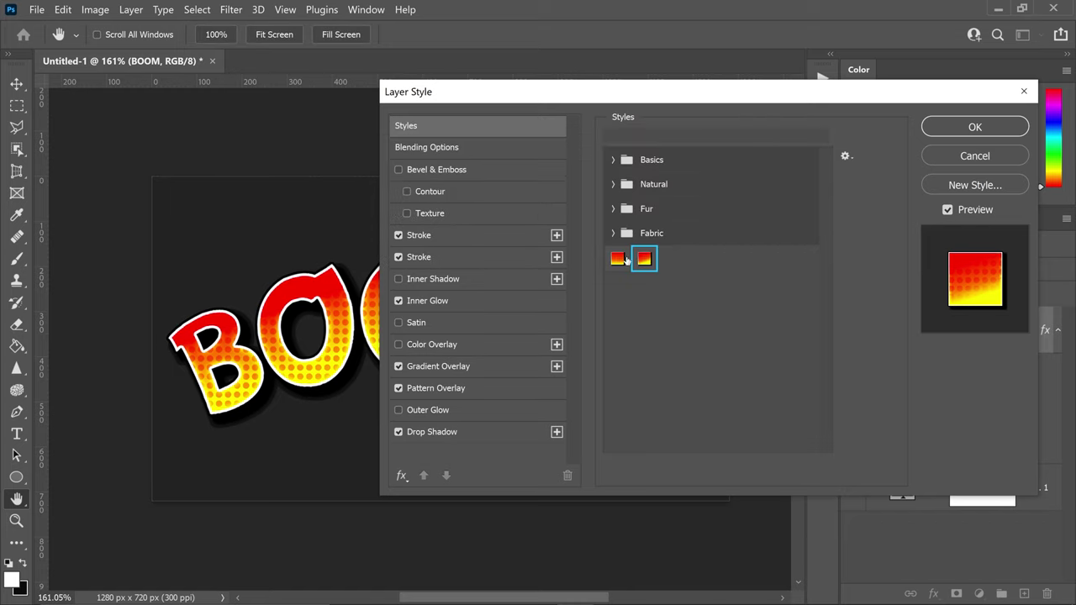
left_click(947, 125)
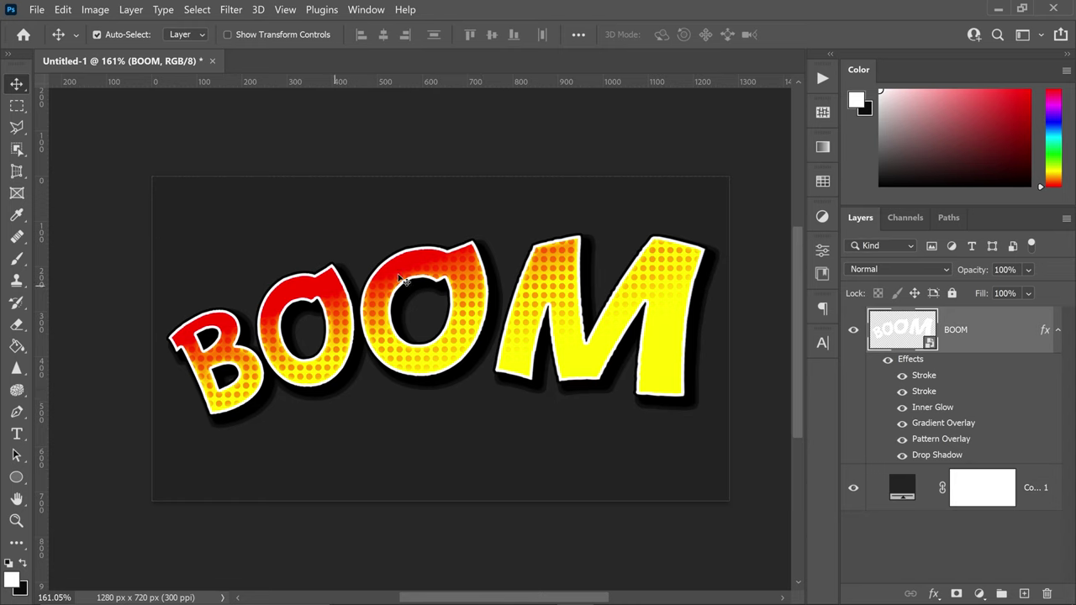
Lower BOOM's Gradient Overlay angle from 109° to 102° and apply
right_click(990, 330)
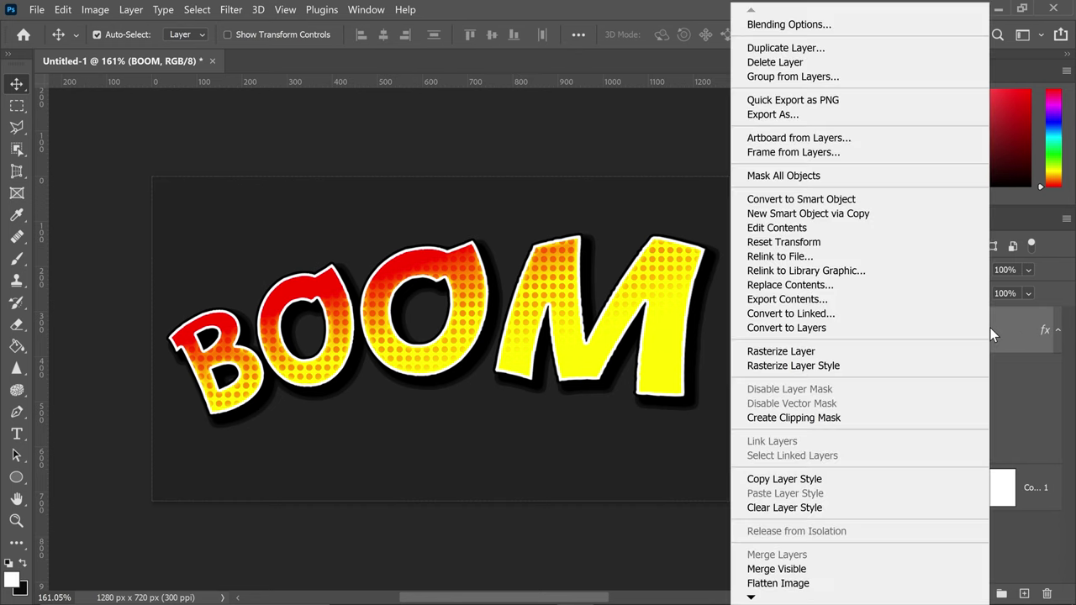
left_click(808, 24)
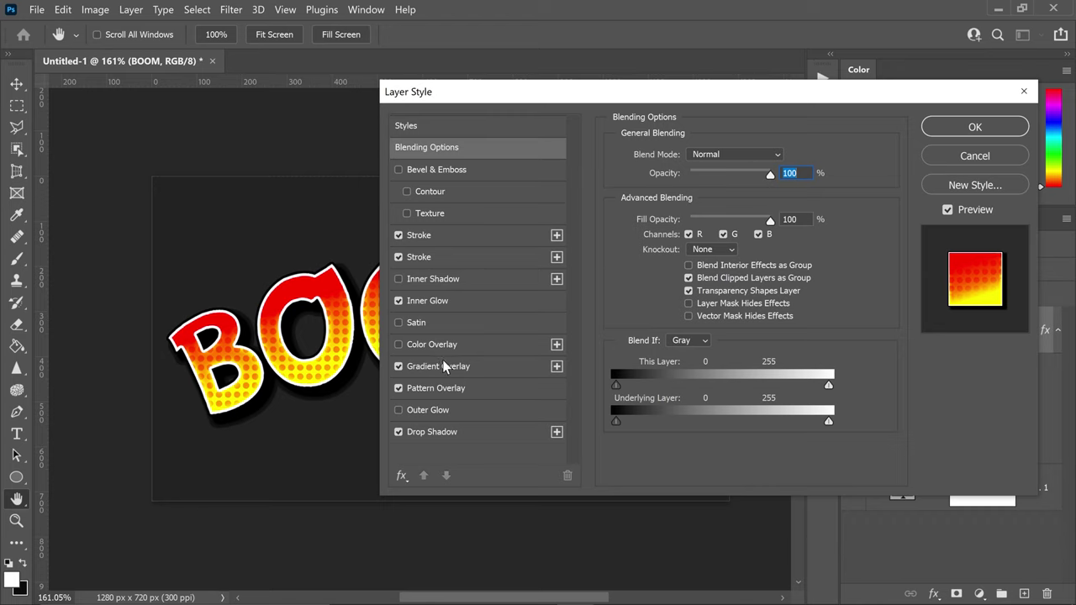
left_click(445, 367)
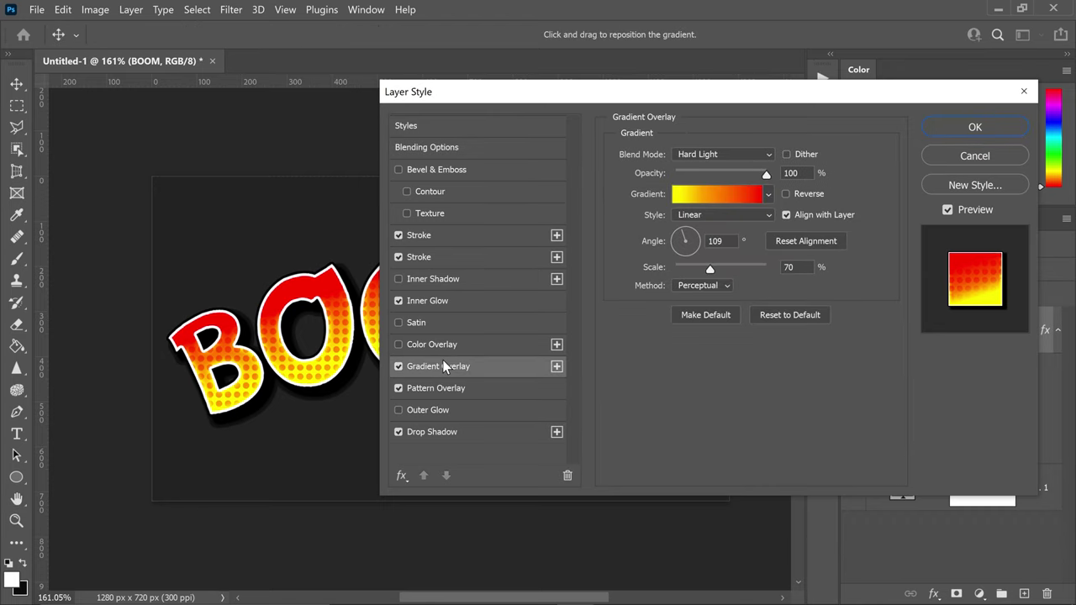
left_click(683, 235)
left_click_drag(683, 236, 684, 234)
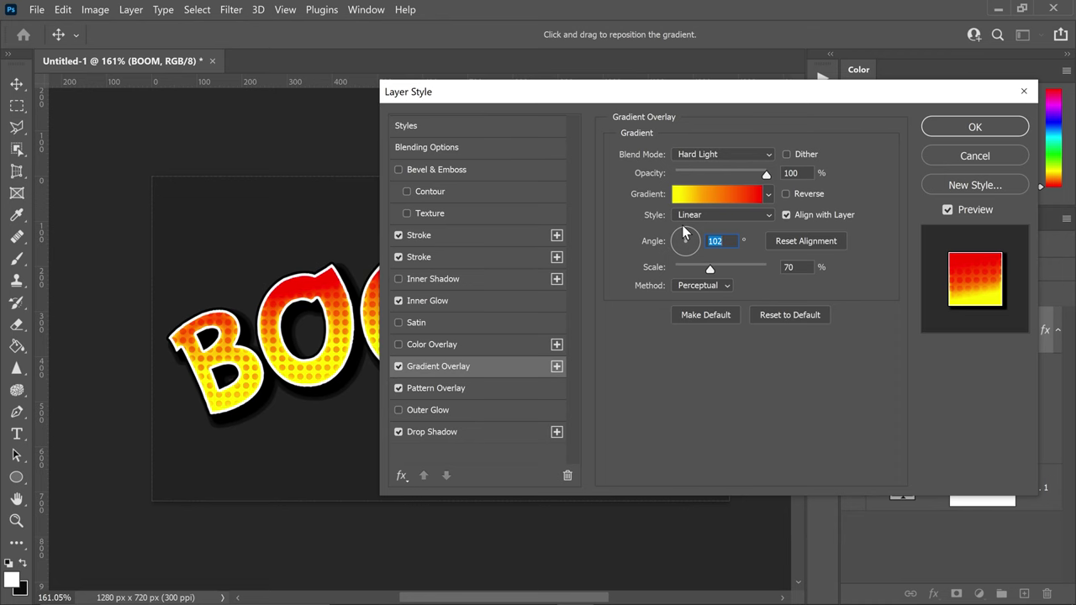
left_click(950, 128)
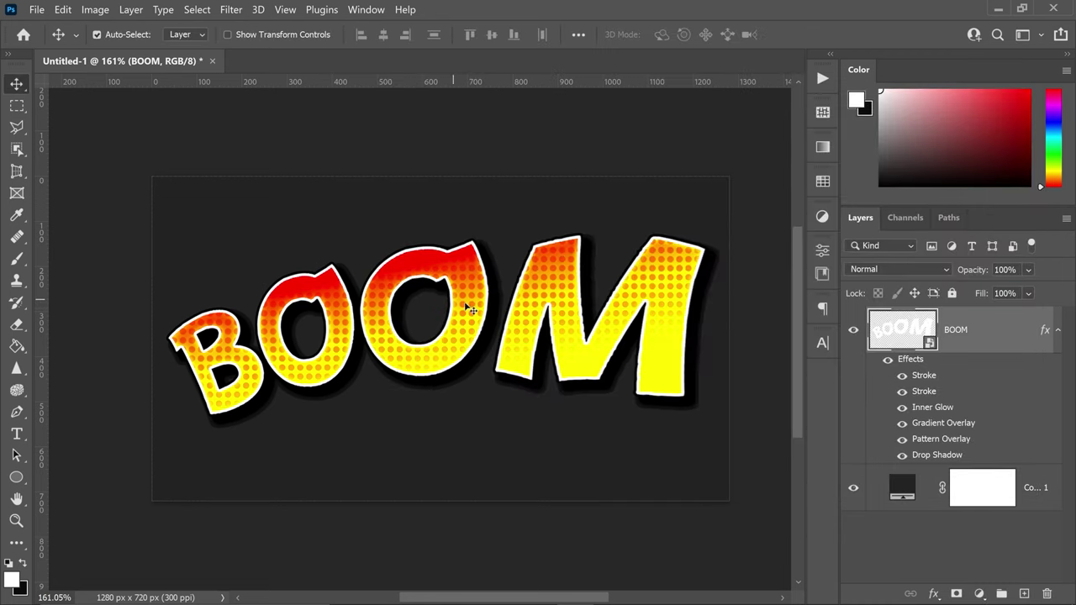